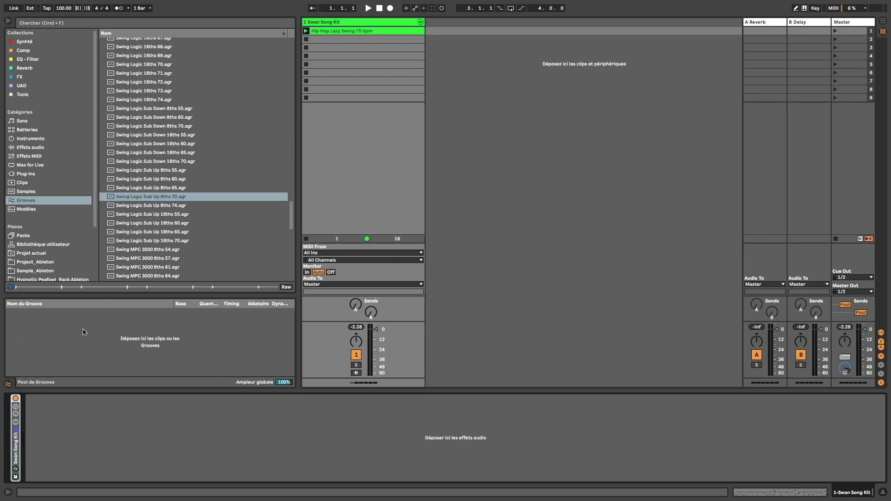
# Hide and reshow the Groove Pool, and display the Grooves category in the browser
pyautogui.click(9, 384)
pyautogui.click(7, 385)
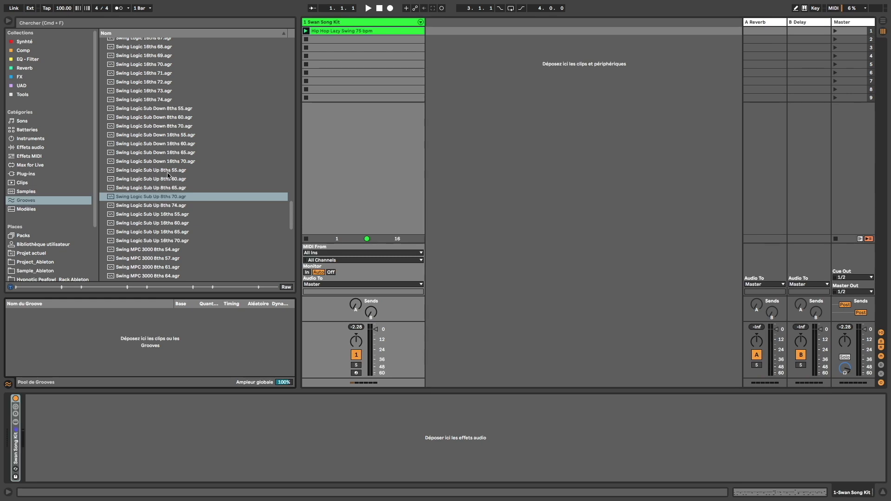
pyautogui.click(29, 201)
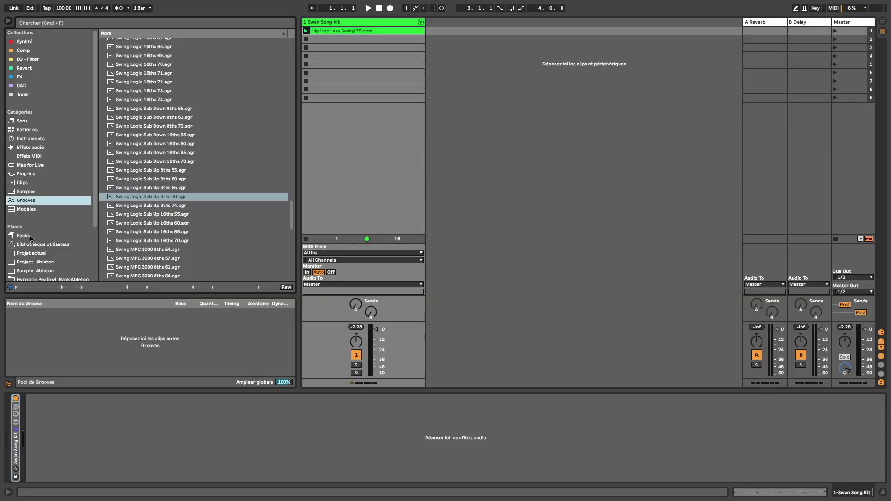
# Look at the Swing & Groove folder in the Hypnotic Peafowl_Rack Ableton place, and return to the Grooves category
pyautogui.scroll(-3, 31, 239)
pyautogui.click(47, 243)
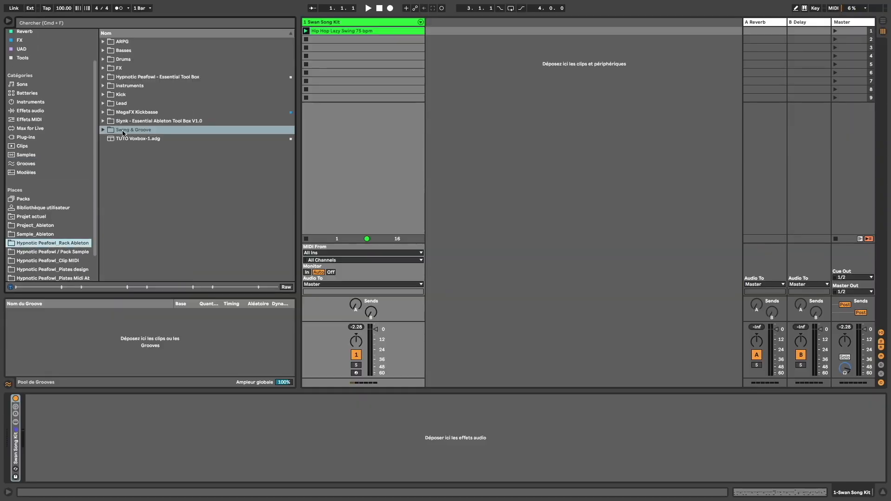
pyautogui.click(103, 130)
pyautogui.click(103, 132)
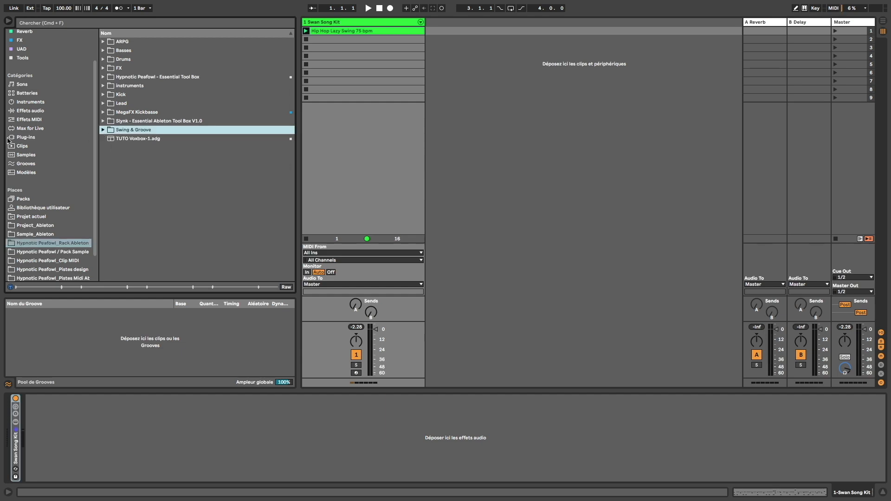
pyautogui.scroll(3, 13, 151)
pyautogui.click(26, 201)
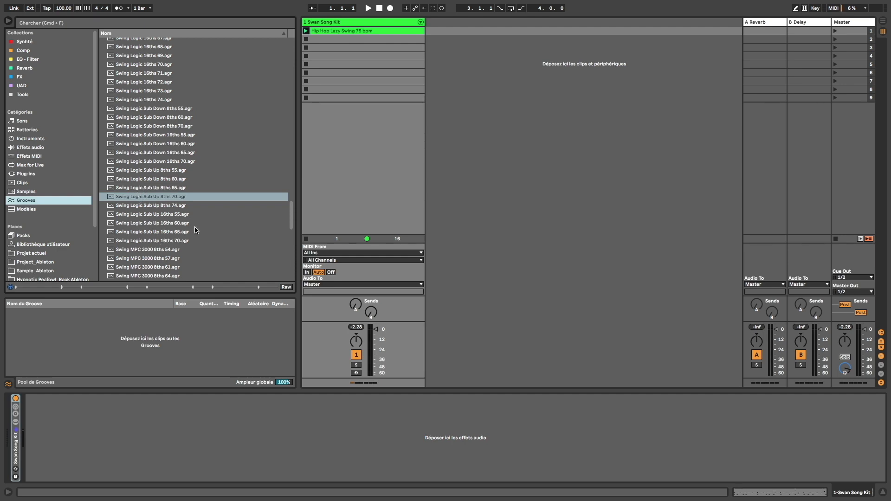
# Examine the timing of the drum notes at the start of the Hip Hop Lazy Swing 75 bpm clip
pyautogui.hotkey('shift', 'Tab')
pyautogui.click(307, 241)
pyautogui.click(363, 248)
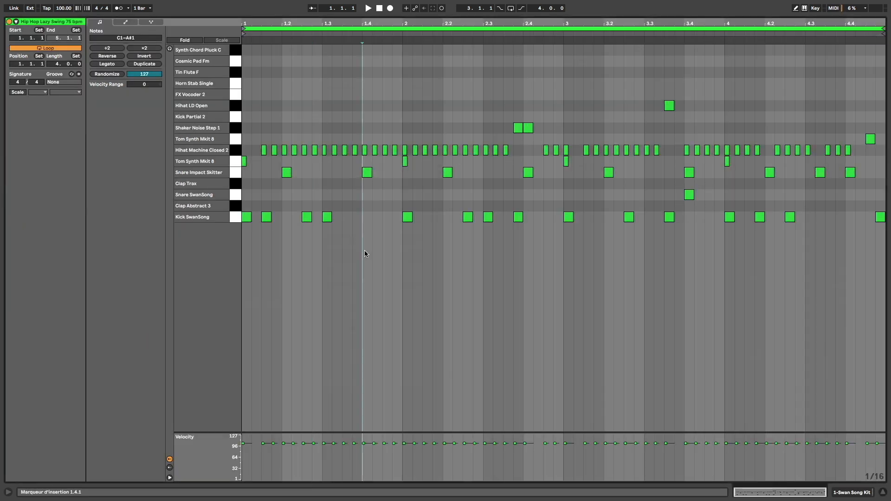
pyautogui.scroll(2, 261, 237)
pyautogui.scroll(3, 262, 237)
pyautogui.hscroll(-2, 286, 148)
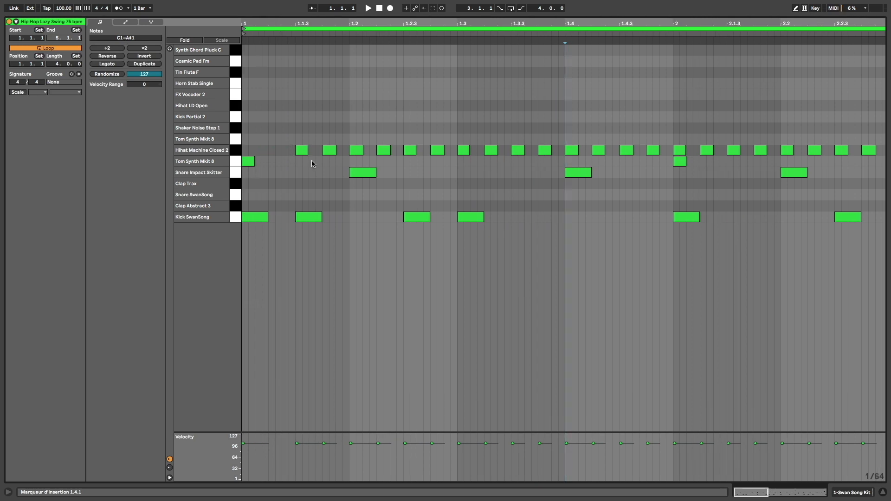
pyautogui.hotkey('shift', 'Tab')
# Play the ungrooved drum clip, switching the metronome on and off, and stop playback
pyautogui.press('space')
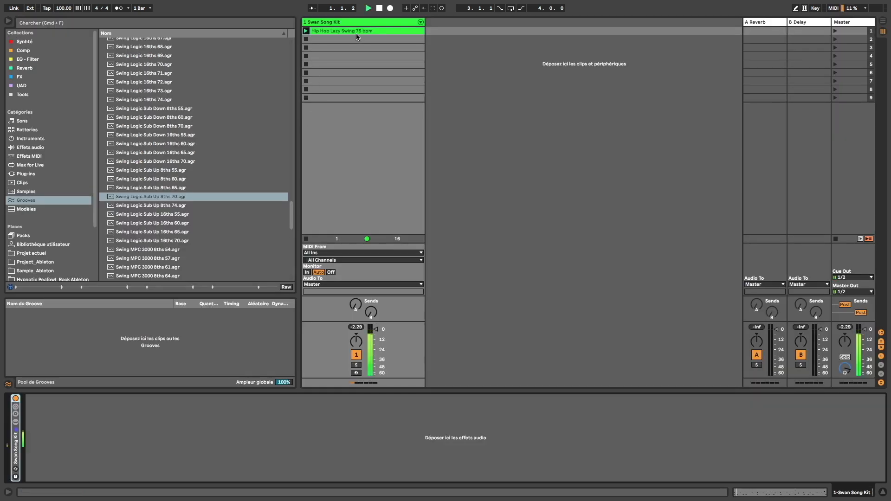
pyautogui.click(119, 8)
pyautogui.click(118, 8)
pyautogui.click(379, 8)
# Add the Swing Logic Sub Up 8ths 70 and Swing Logic Sub Up 16ths 55 grooves to the Groove Pool
pyautogui.click(128, 199)
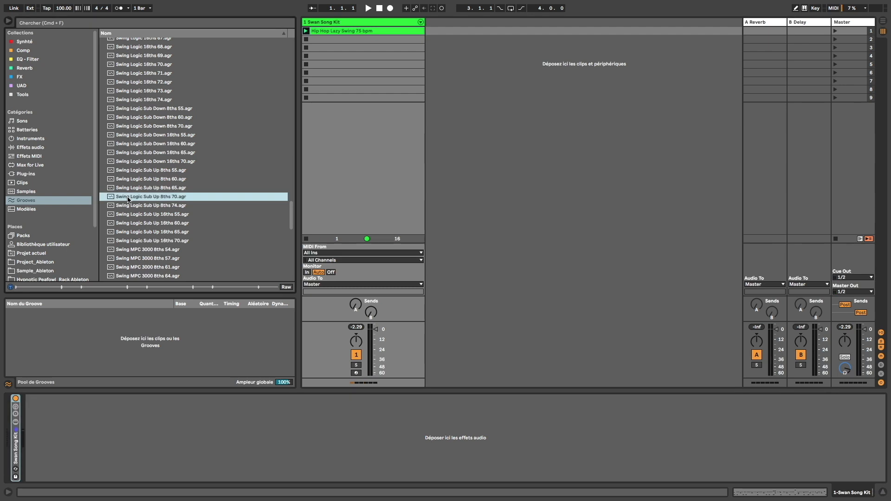
pyautogui.moveTo(128, 200); pyautogui.dragTo(128, 333)
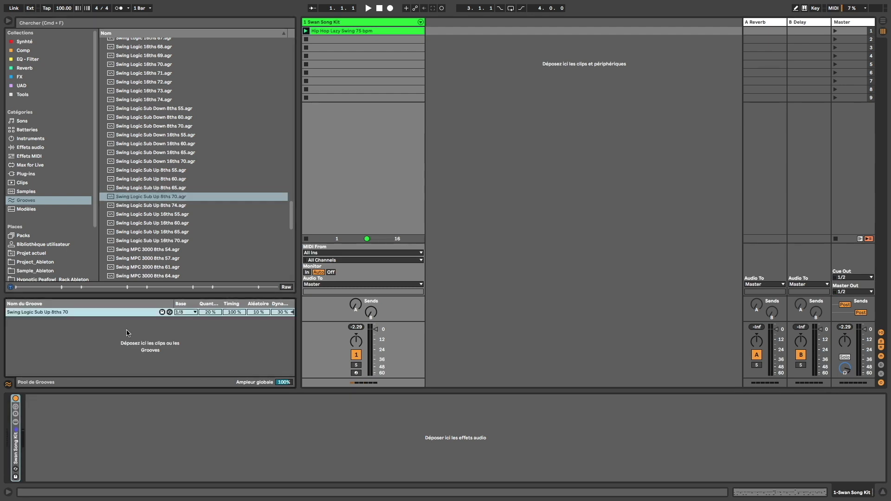
pyautogui.doubleClick(144, 215)
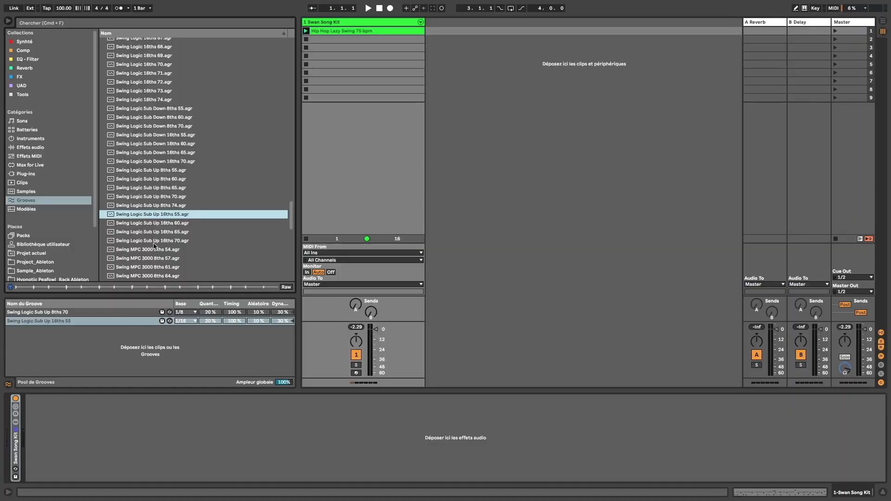
# Apply the Swing MPC 3000 8ths 54 groove to the Hip Hop Lazy Swing 75 bpm clip and play it
pyautogui.moveTo(154, 248); pyautogui.dragTo(359, 33)
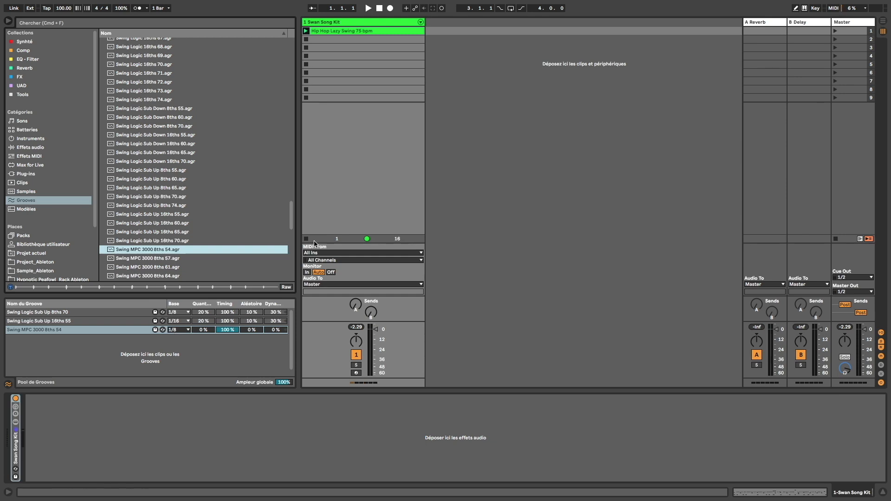
pyautogui.click(343, 34)
pyautogui.press('space')
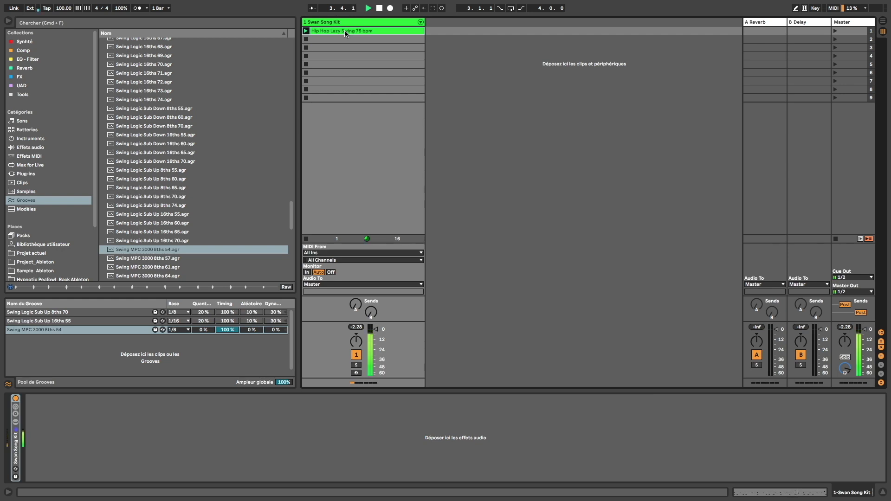
# Delete the Swing MPC 3000 8ths 54 groove from the pool, play the clip without it, and undo the deletion
pyautogui.press('Delete')
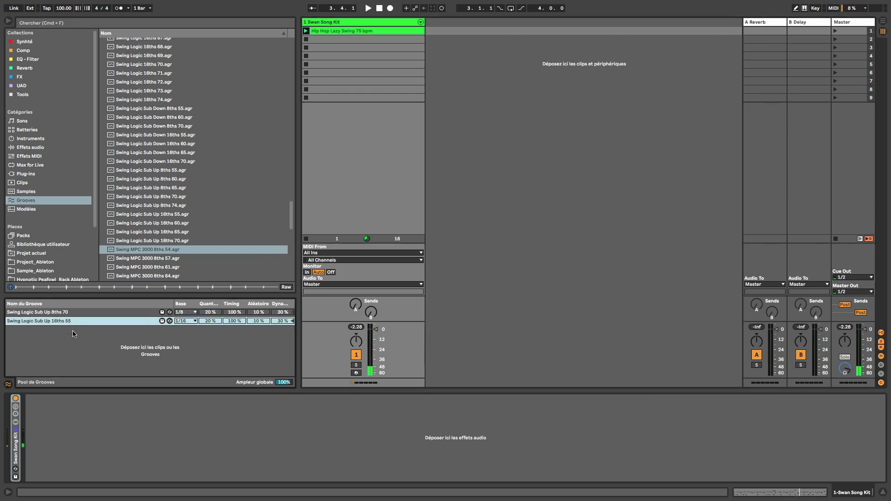
pyautogui.press('space')
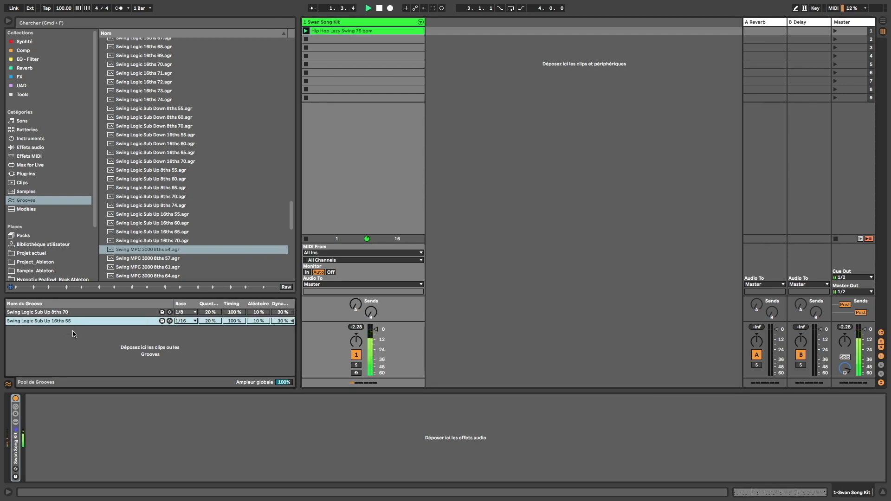
pyautogui.press('super+z')
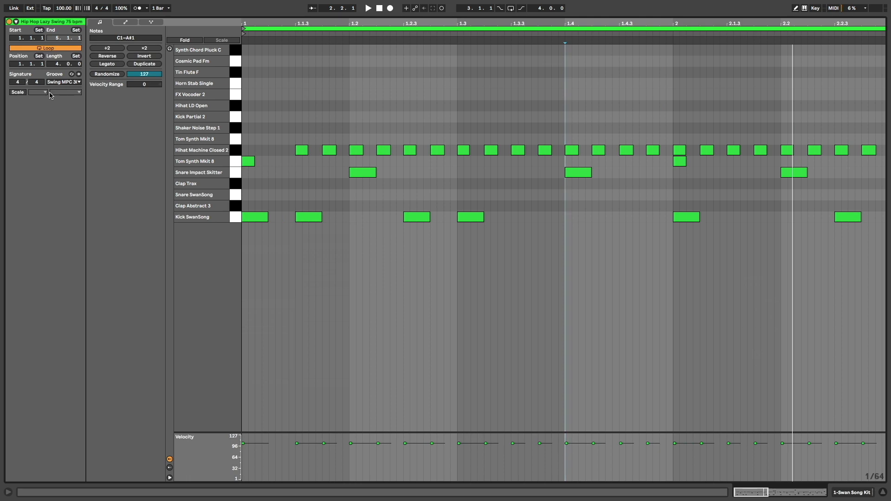
# Set the clip's groove to Swing Logic Sub Up 16ths 55 and start playback
pyautogui.click(72, 83)
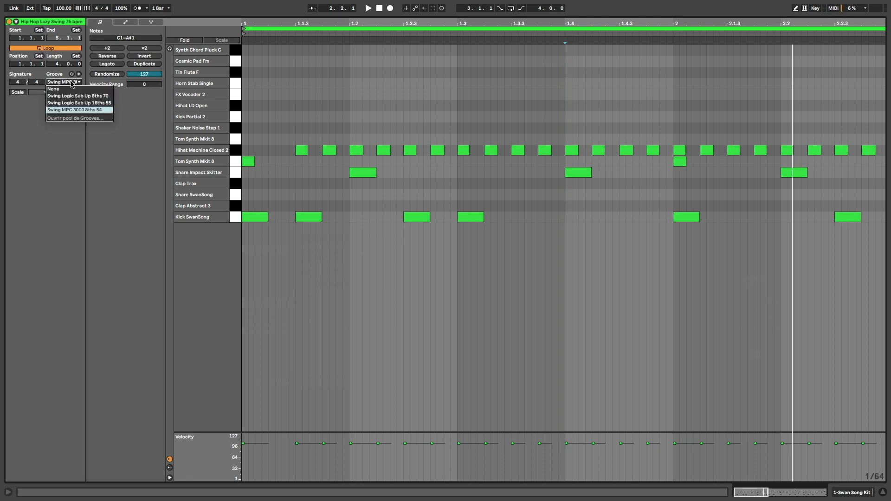
pyautogui.click(74, 102)
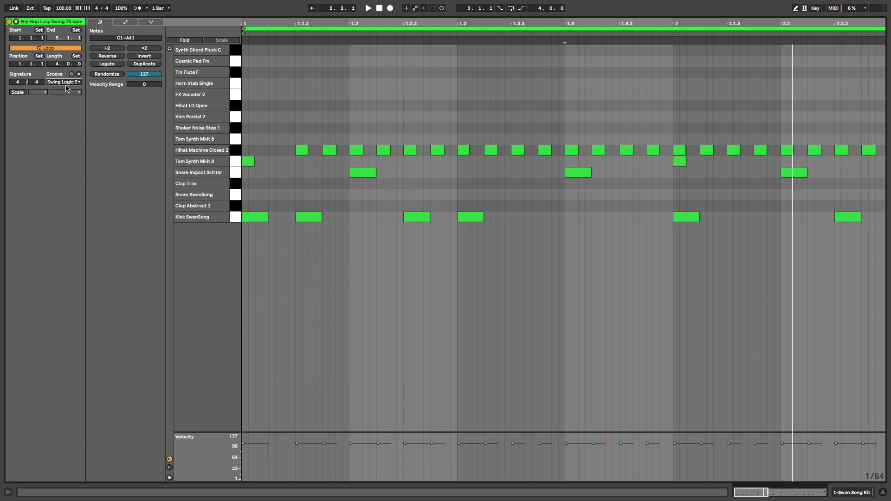
pyautogui.press('space')
# Audition Swing Logic Sub Up 8ths 70 and Swing MPC 3000 8ths 54 on the playing clip, finishing on Swing Logic Sub Up 8ths 70
pyautogui.click(67, 84)
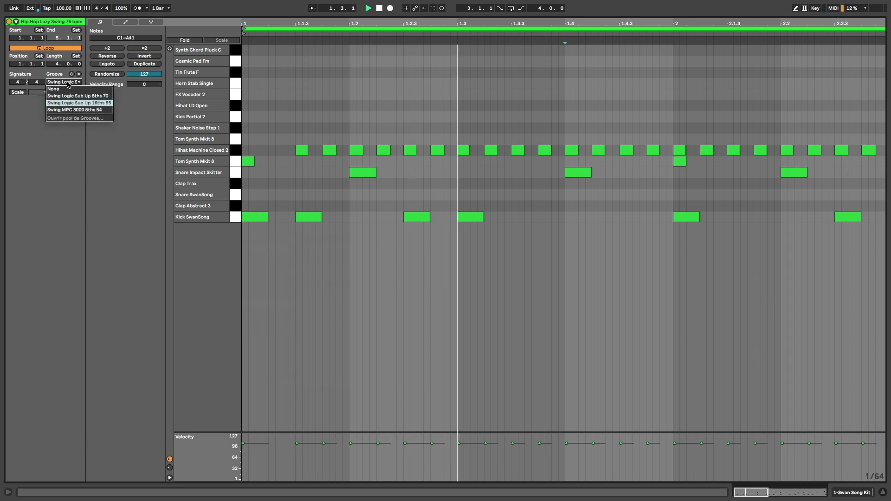
pyautogui.click(68, 97)
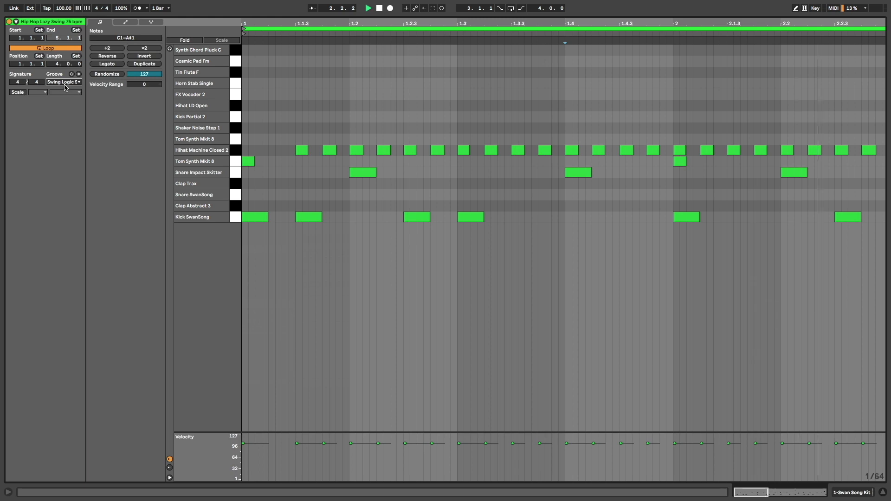
pyautogui.click(66, 84)
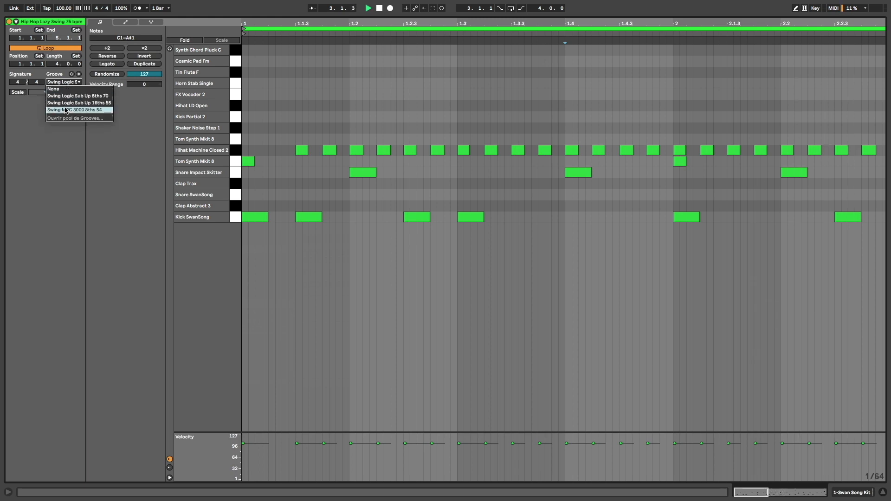
pyautogui.click(67, 109)
pyautogui.click(64, 83)
pyautogui.click(66, 97)
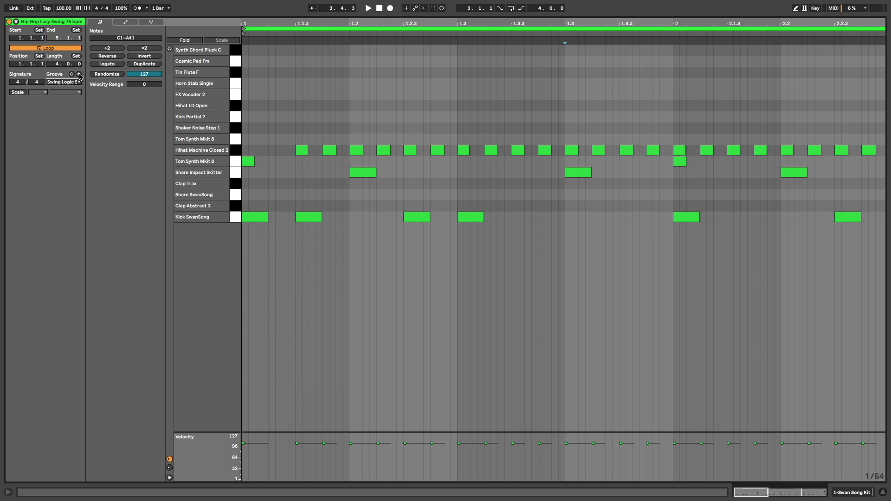
# Commit the assigned groove to the clip's notes and open the clip's groove choices
pyautogui.click(79, 75)
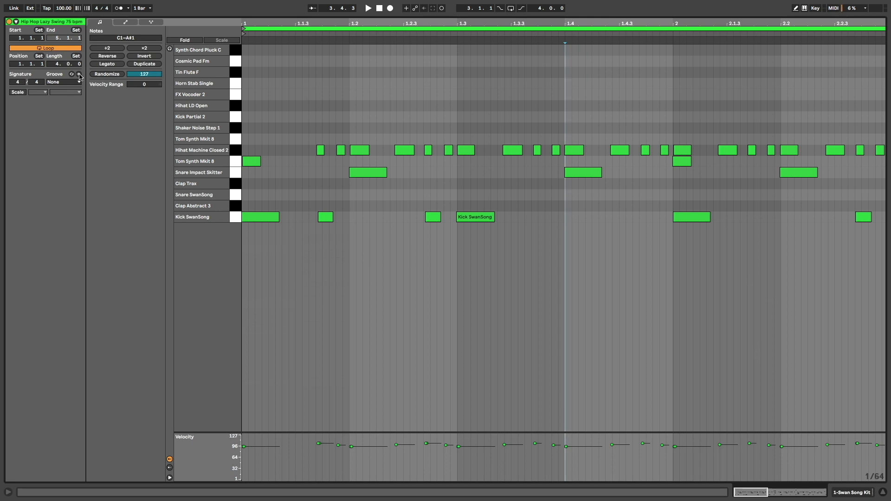
pyautogui.click(68, 82)
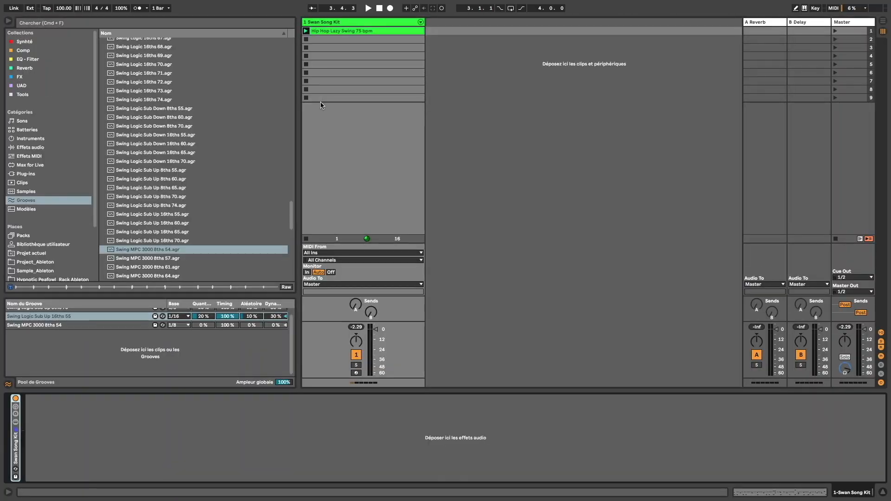
# Hot-swap the Swing Logic Sub Up 16ths 55 groove in the pool for Swing Logic Sub Down 16ths 60
pyautogui.scroll(1, 102, 321)
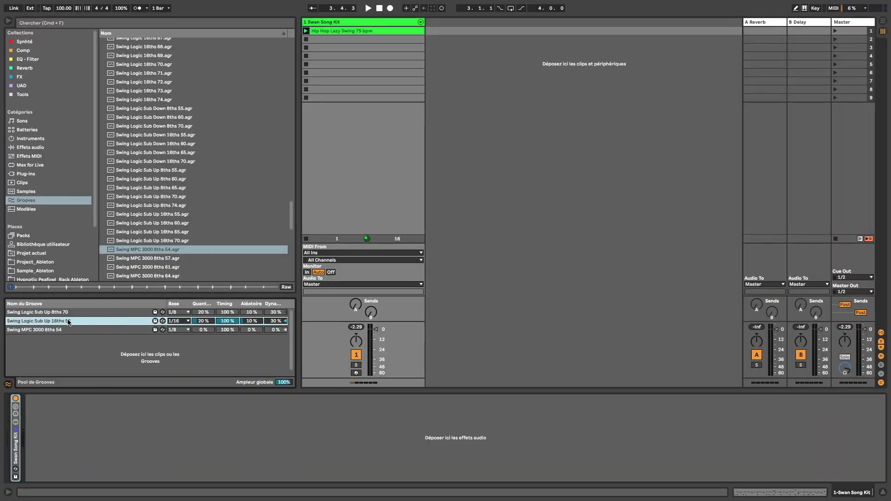
pyautogui.press('space')
pyautogui.click(162, 321)
pyautogui.doubleClick(147, 206)
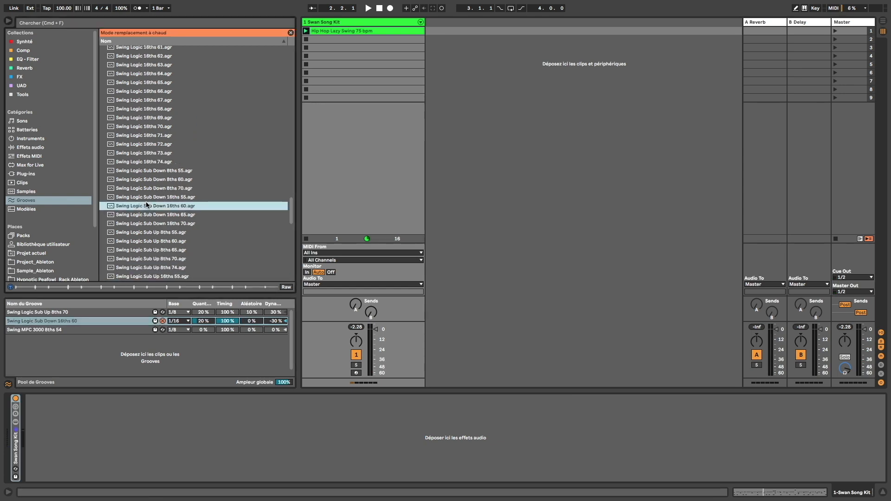
pyautogui.click(162, 321)
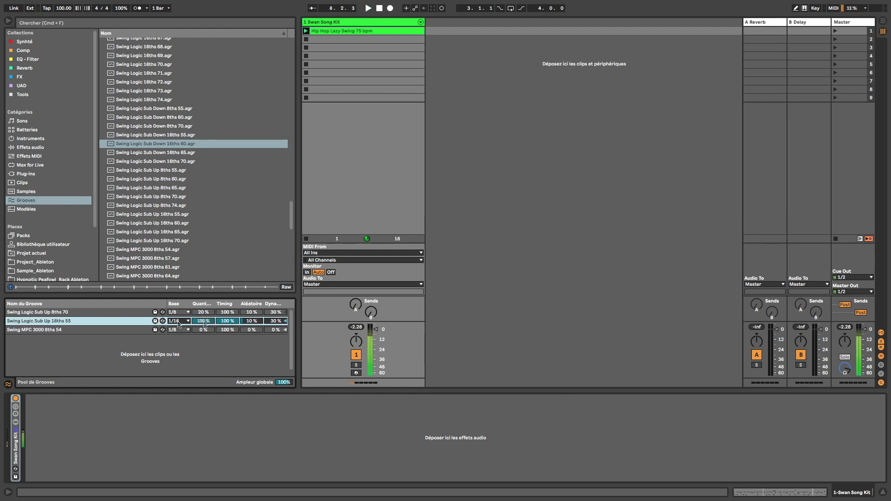
# Set the base of the Swing Logic Sub Up 16ths 55 groove to 1/8T
pyautogui.click(179, 321)
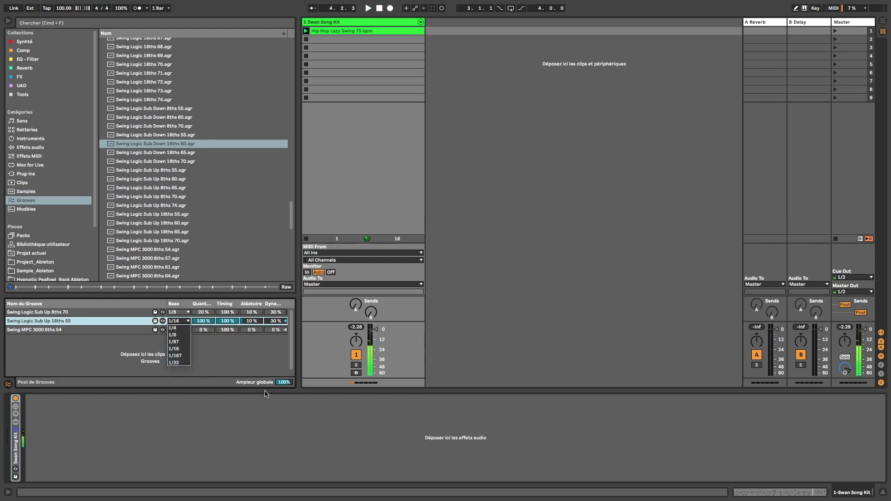
pyautogui.click(176, 342)
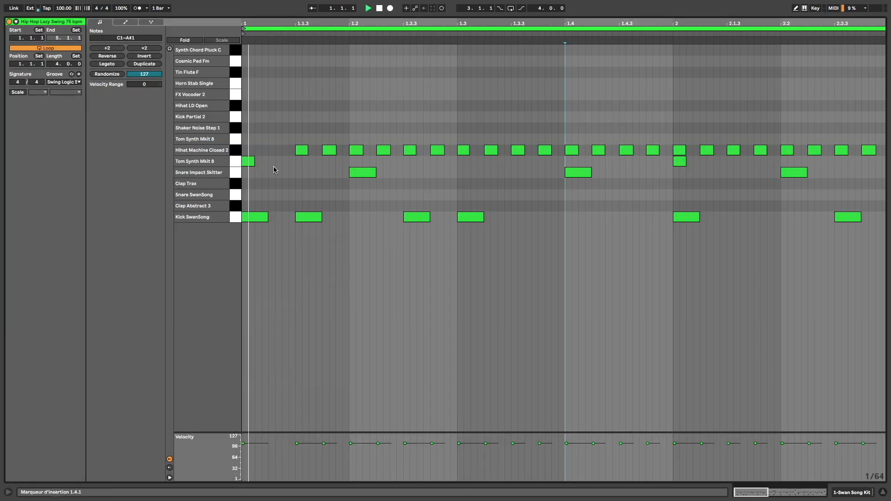
# Commit the groove to the clip's notes to see its effect, and undo the commit
pyautogui.click(80, 75)
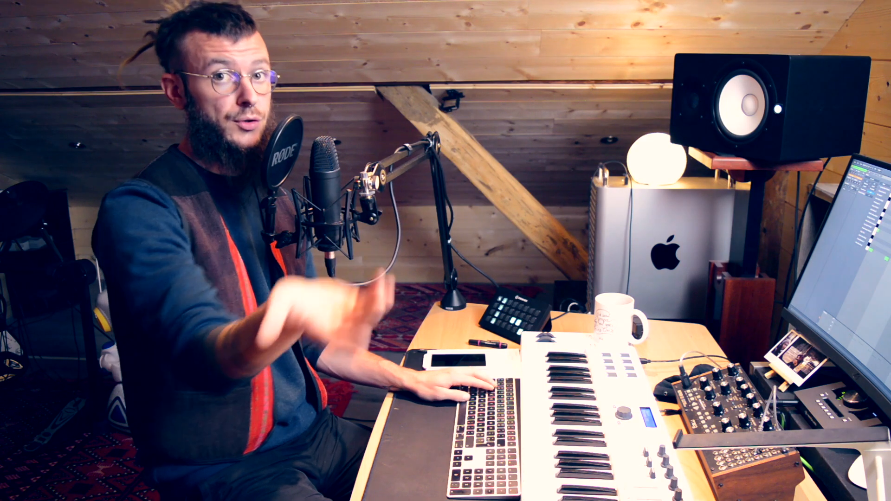
pyautogui.press('super+z')
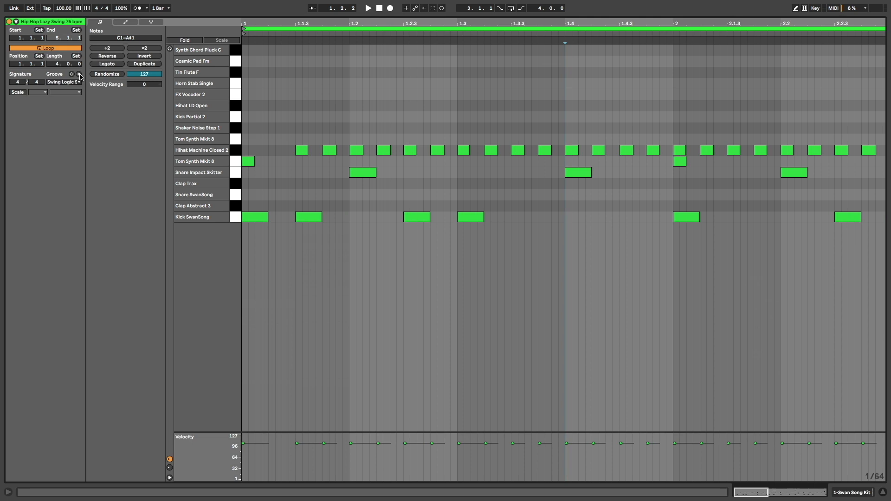
pyautogui.click(80, 75)
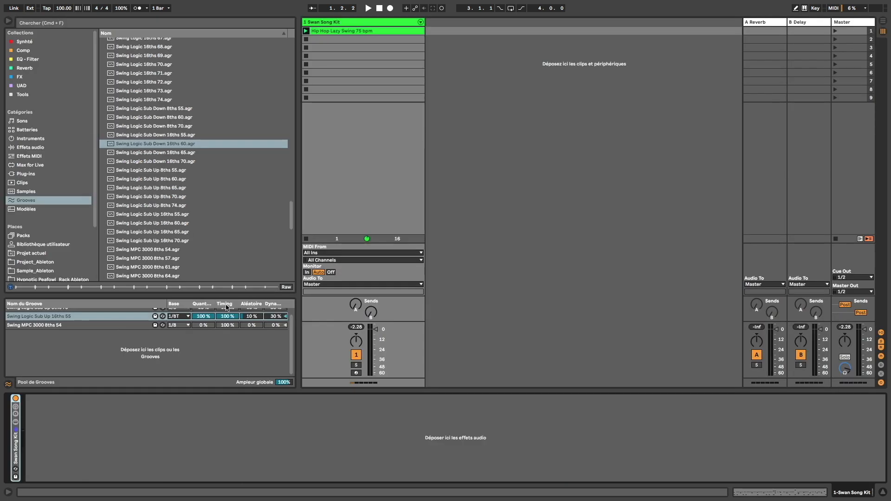
# Set the timing of the Swing Logic Sub Up 16ths 55 groove to 42% while the clip plays
pyautogui.click(223, 317)
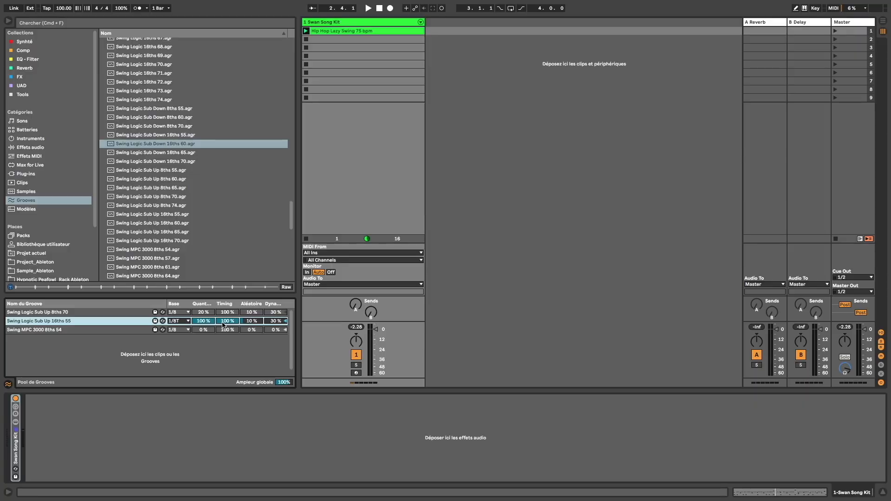
pyautogui.press('space')
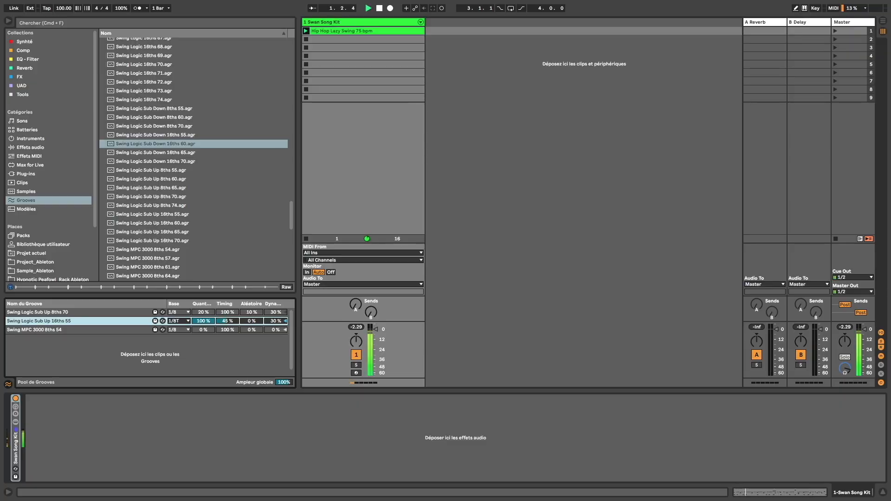
pyautogui.moveTo(227, 321); pyautogui.dragTo(227, 343)
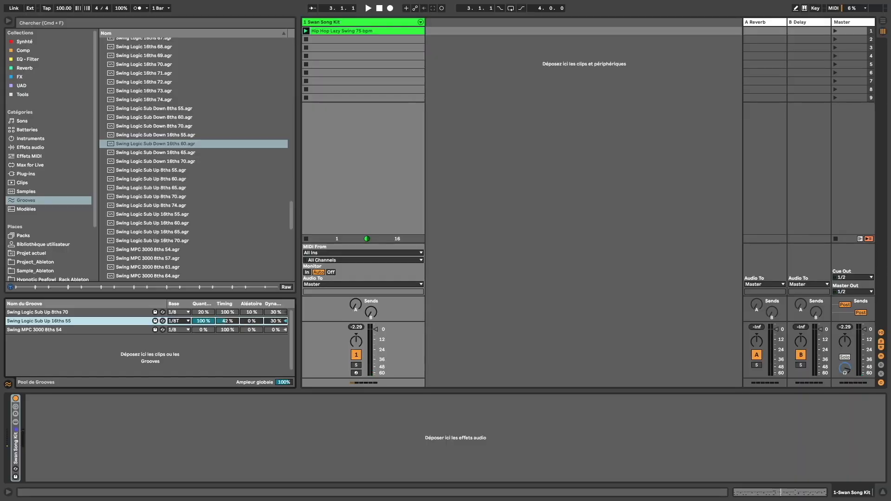
# Set the Swing Logic Sub Up 16ths 55 groove's timing to 0% and its random amount to 45% during playback
pyautogui.moveTo(227, 320); pyautogui.dragTo(227, 342)
pyautogui.press('space')
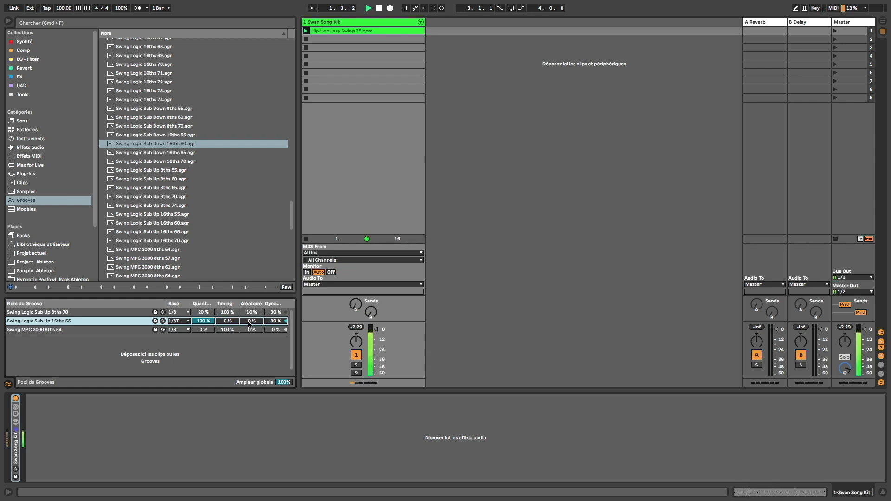
pyautogui.moveTo(251, 321); pyautogui.dragTo(251, 308)
pyautogui.scroll(-1, 251, 323)
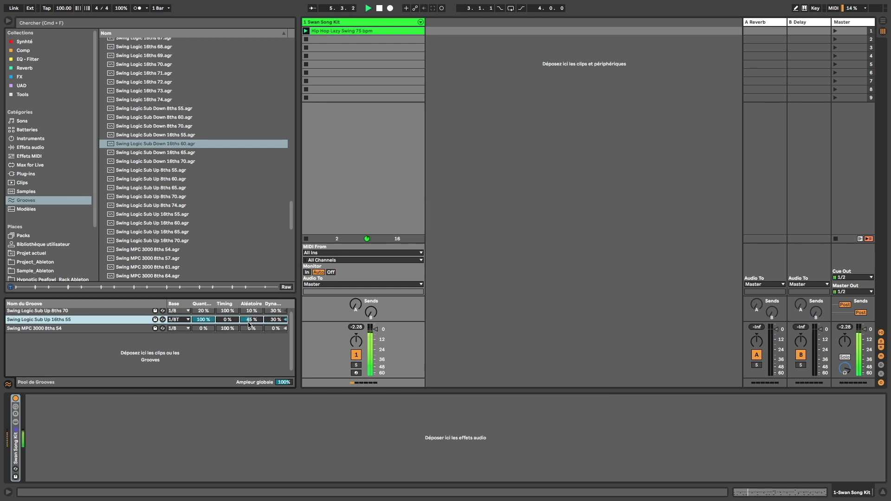
# Try velocity amounts of 92% and -100% on the Swing Logic Sub Up 16ths 55 groove, and set it to 0%
pyautogui.doubleClick(273, 320)
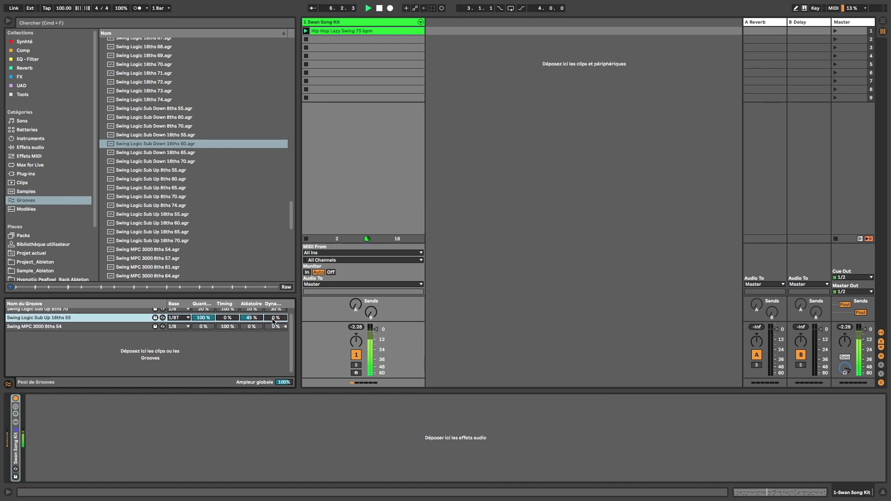
pyautogui.scroll(1, 249, 324)
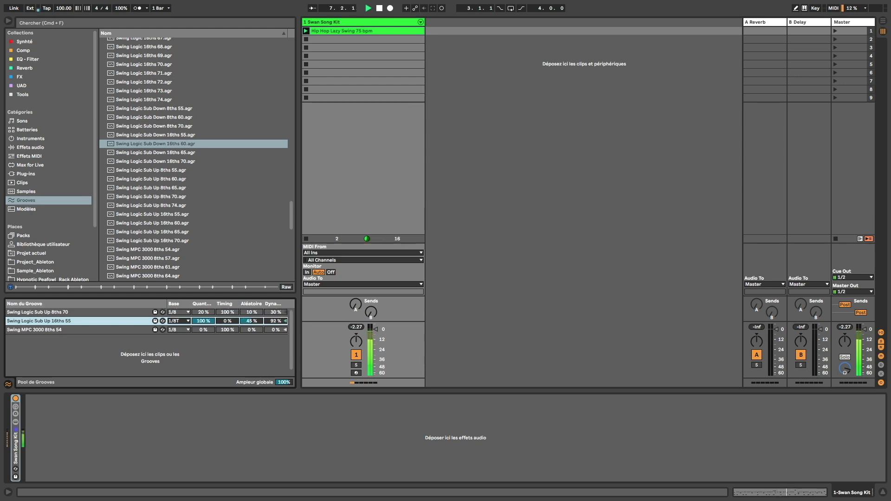
pyautogui.click(79, 330)
pyautogui.doubleClick(274, 319)
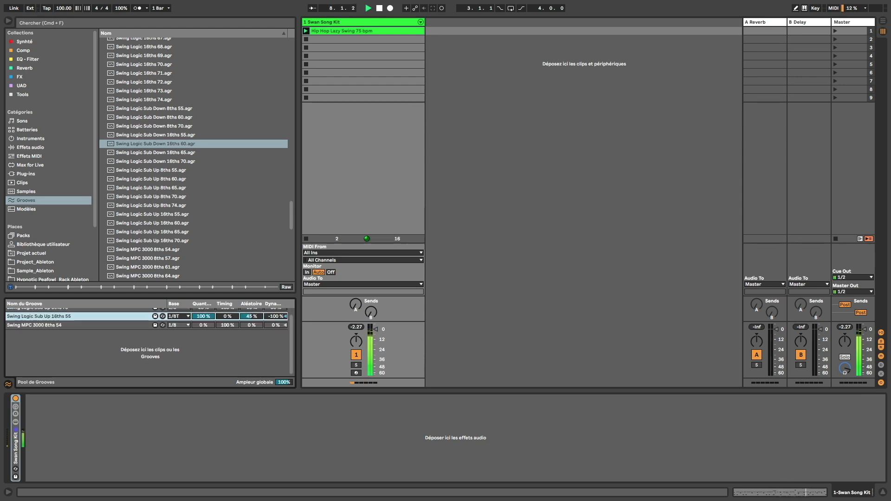
pyautogui.scroll(1, 244, 319)
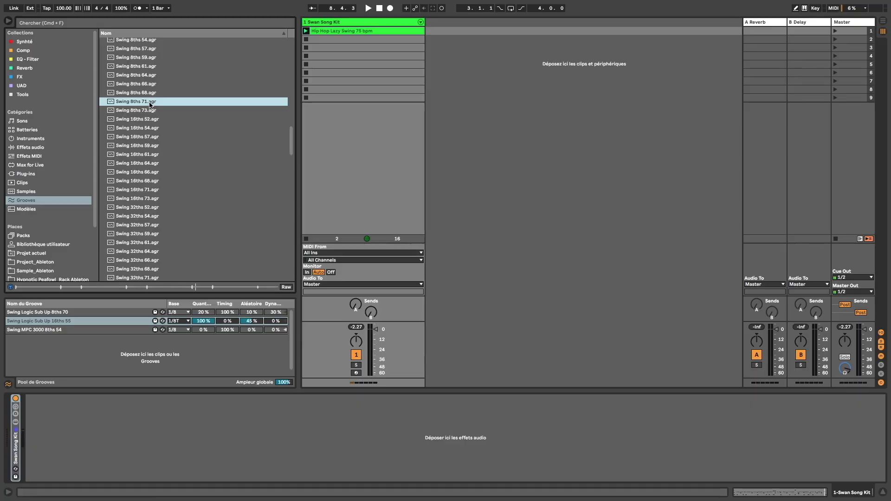
# Add the Swing 8ths 71 groove to the pool, and delete every groove there except Swing Logic Sub Up 16ths 55
pyautogui.moveTo(150, 104); pyautogui.dragTo(136, 351)
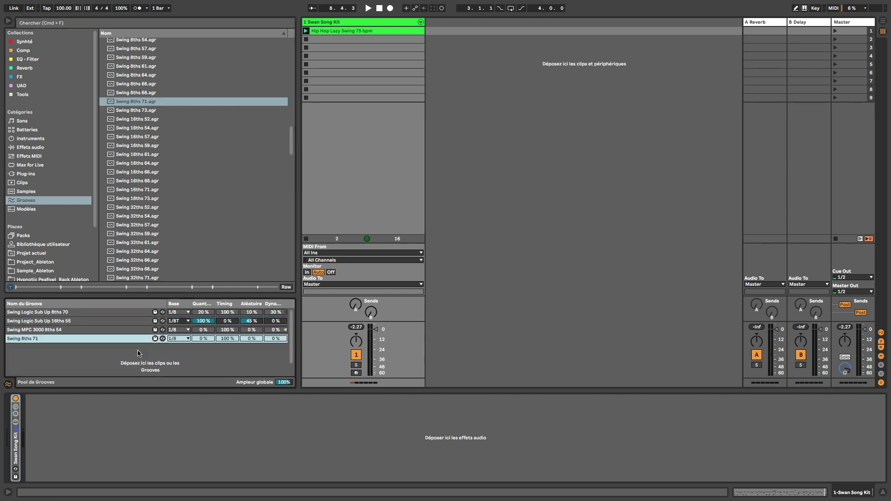
pyautogui.click(123, 331)
pyautogui.press('Delete')
pyautogui.click(116, 315)
pyautogui.press('Delete')
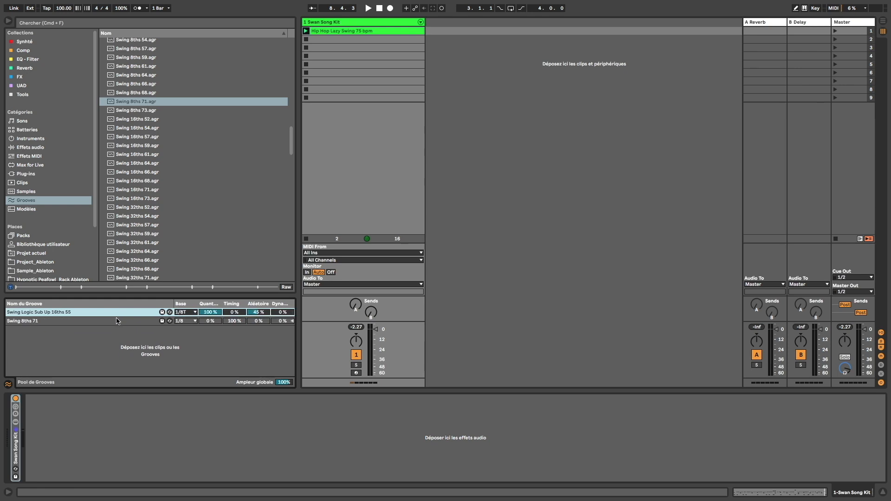
pyautogui.click(115, 322)
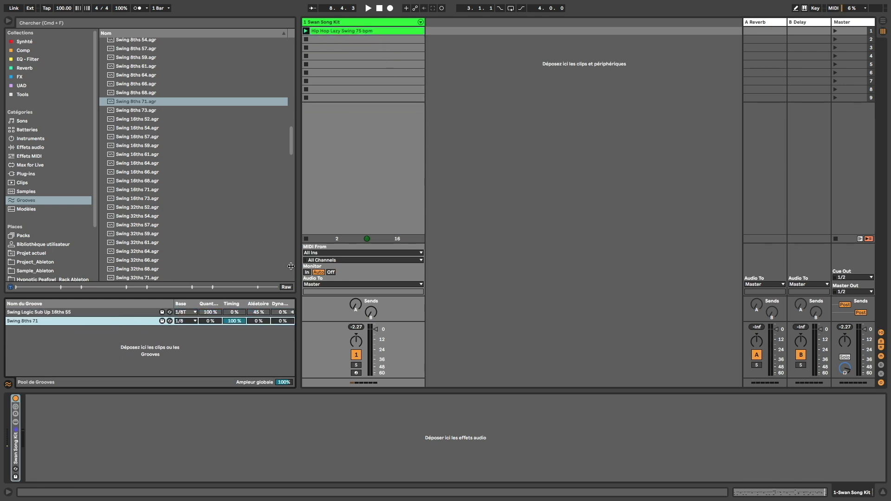
pyautogui.press('space')
pyautogui.press('Delete')
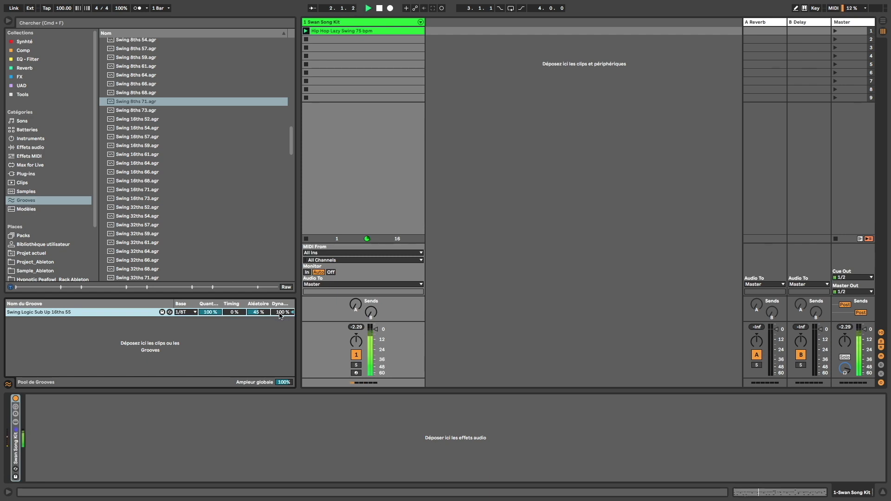
# Set the groove's velocity amount to -100%, commit it to the Hip Hop Lazy Swing 75 bpm clip, and undo the commit
pyautogui.moveTo(279, 313); pyautogui.dragTo(280, 406)
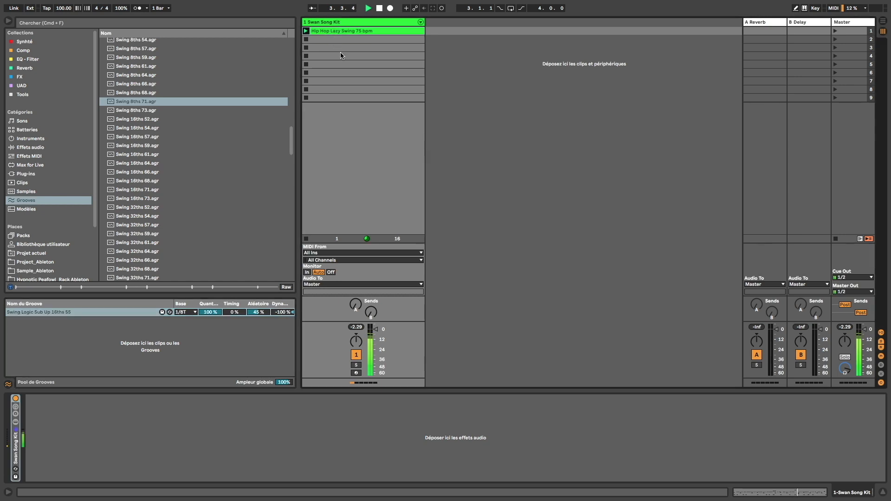
pyautogui.doubleClick(336, 31)
pyautogui.click(301, 111)
pyautogui.press('space')
pyautogui.click(78, 74)
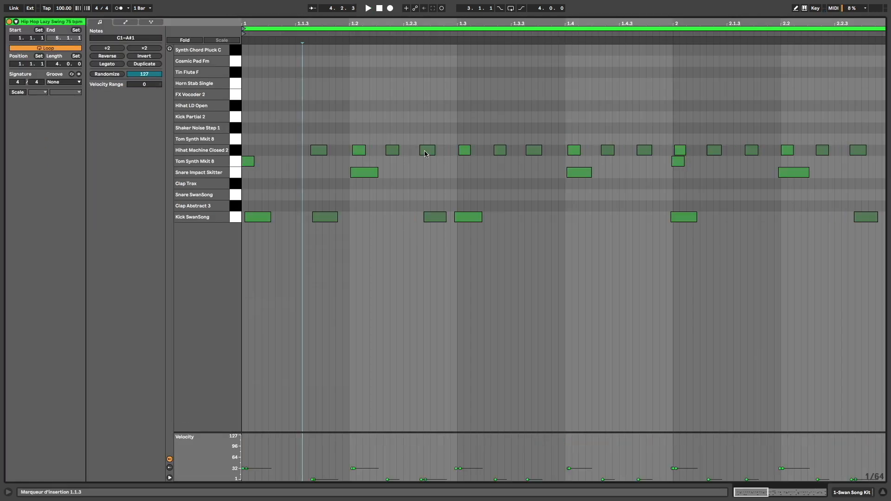
pyautogui.hscroll(1, 578, 210)
pyautogui.press('super+z')
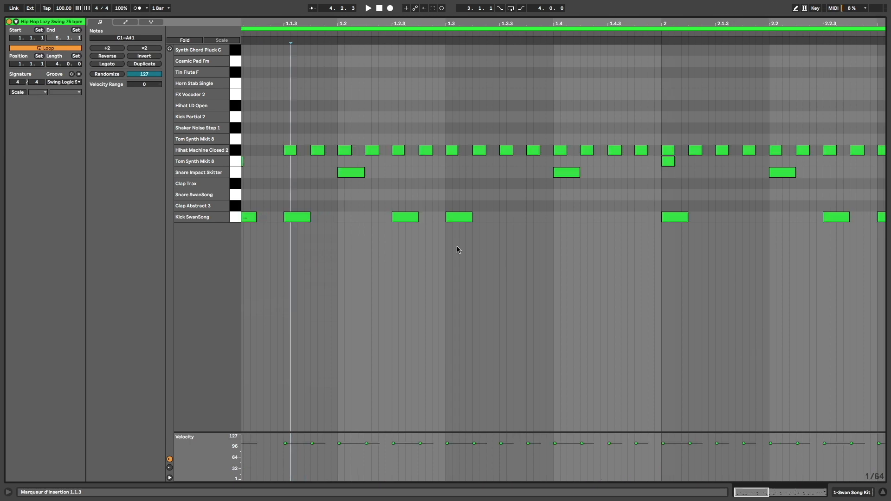
pyautogui.hotkey('shift', 'Tab')
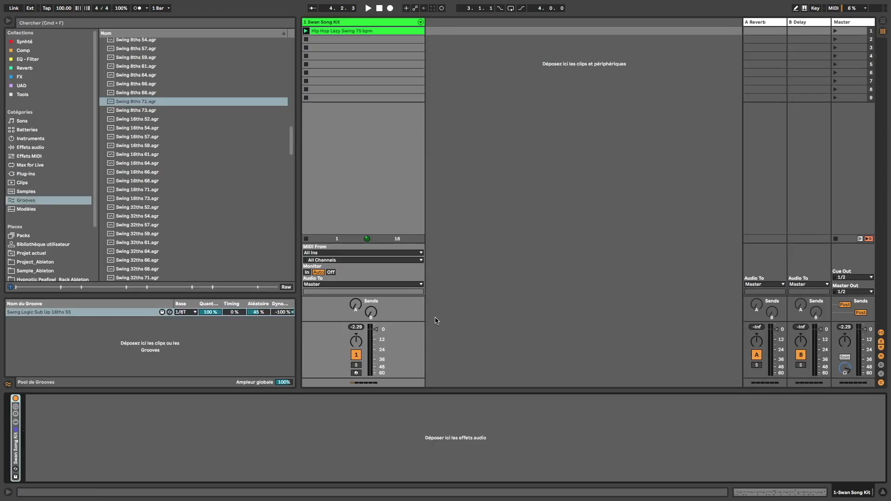
# Try different velocity amounts on the groove while the clip plays, and set it to 30%
pyautogui.doubleClick(286, 312)
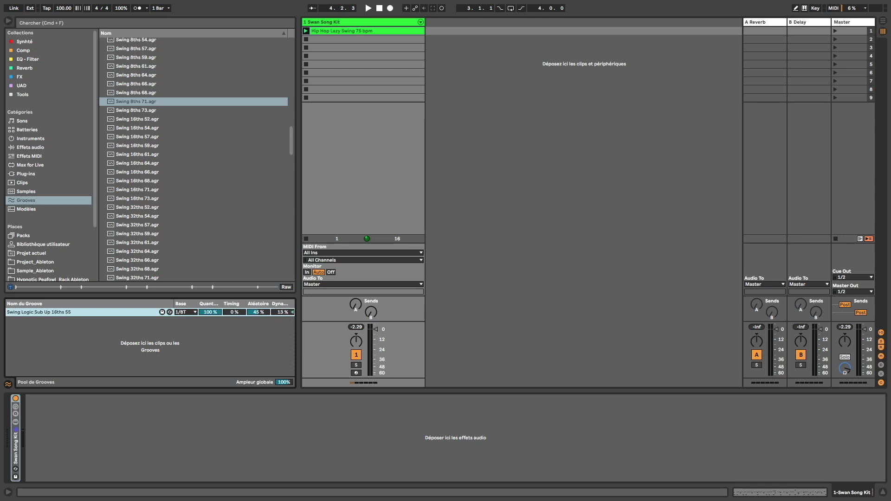
pyautogui.press('space')
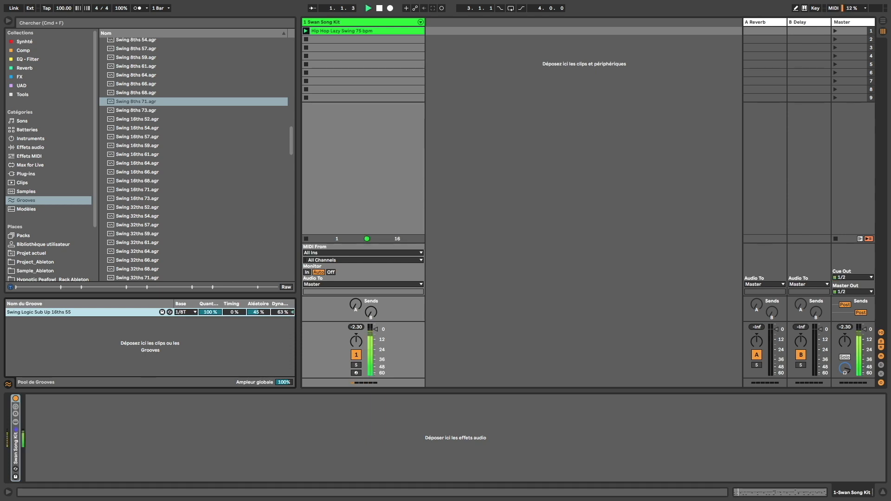
pyautogui.moveTo(285, 312); pyautogui.dragTo(288, 314)
pyautogui.press('space')
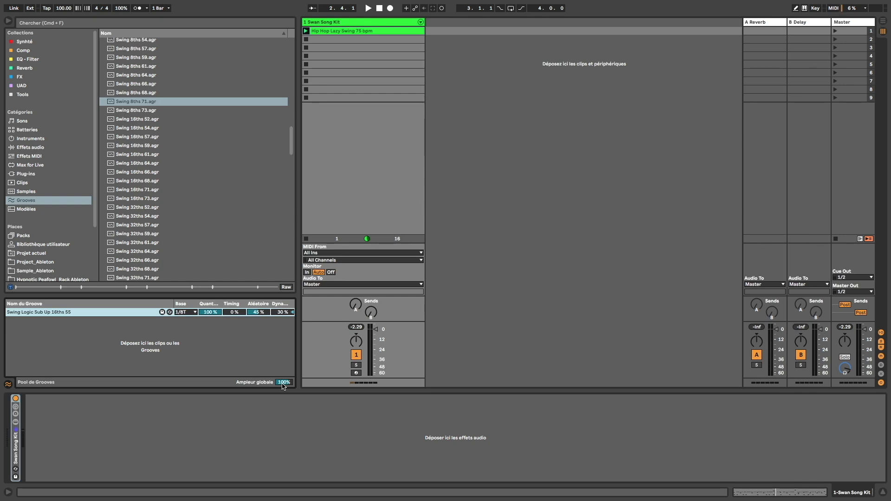
# Compare the clip's playback with the global groove amount at 0% and back at 100%
pyautogui.moveTo(282, 382); pyautogui.dragTo(282, 419)
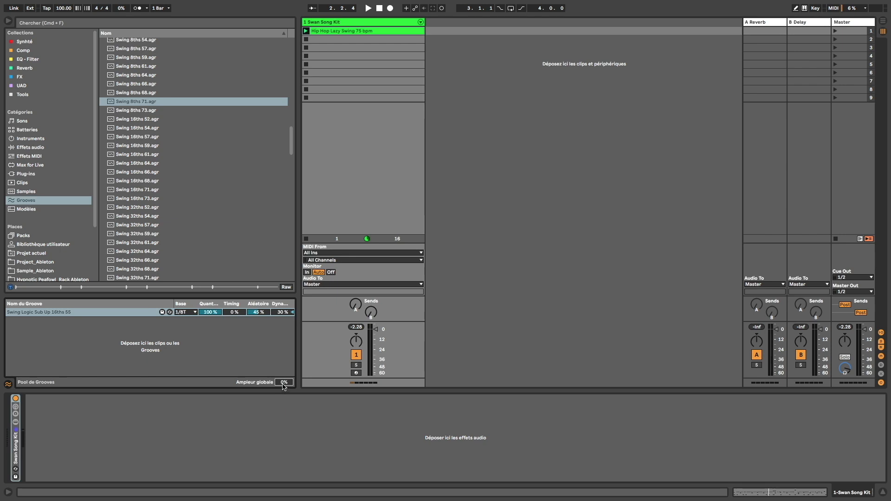
pyautogui.press('space')
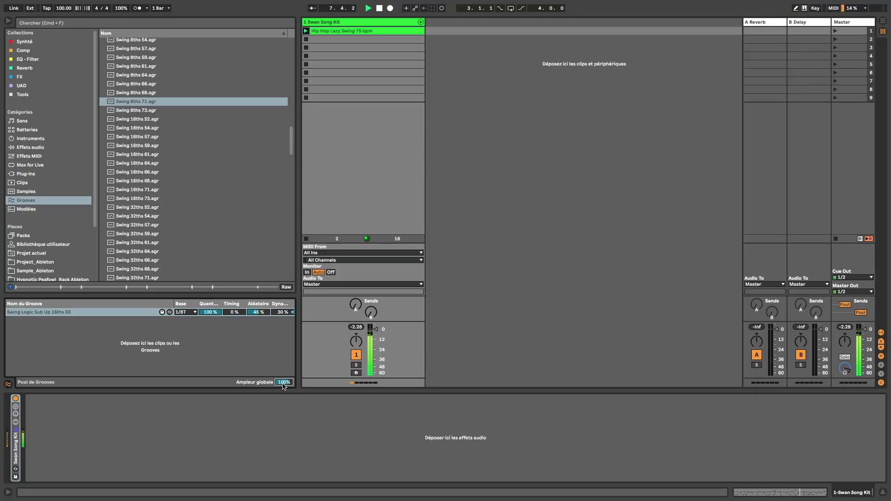
pyautogui.moveTo(283, 386); pyautogui.dragTo(283, 378)
pyautogui.press('space')
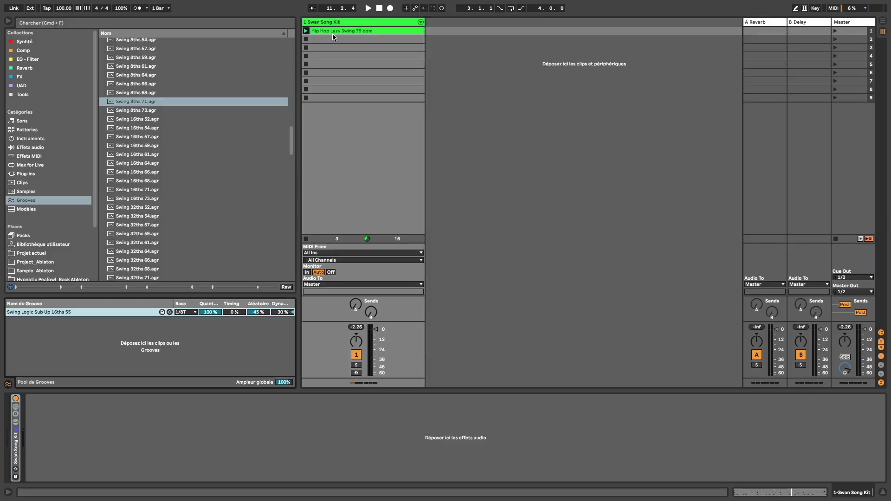
# Create an empty clip in slot 6 of a new MIDI track and switch its note grid to triplets
pyautogui.click(346, 73)
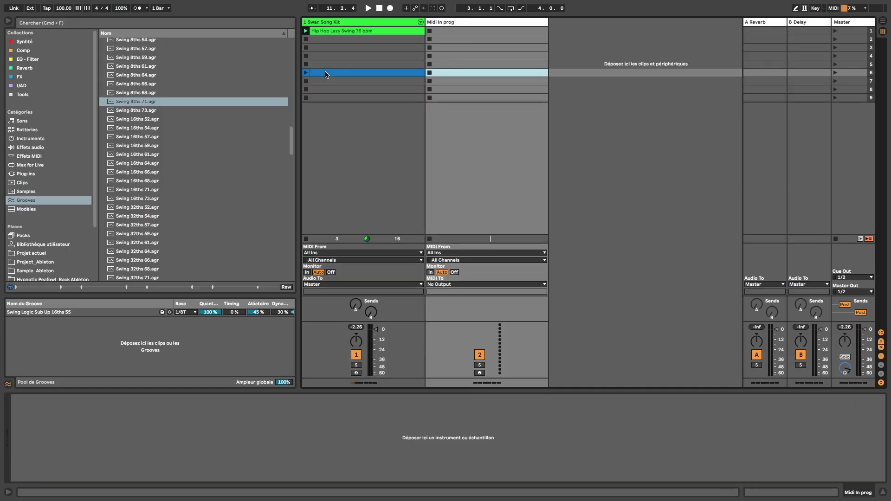
pyautogui.click(331, 74)
pyautogui.click(462, 73)
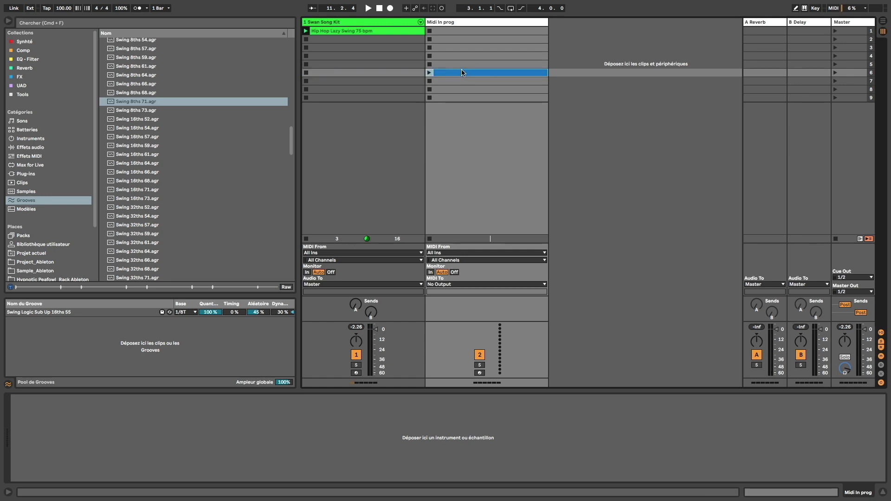
pyautogui.doubleClick(462, 72)
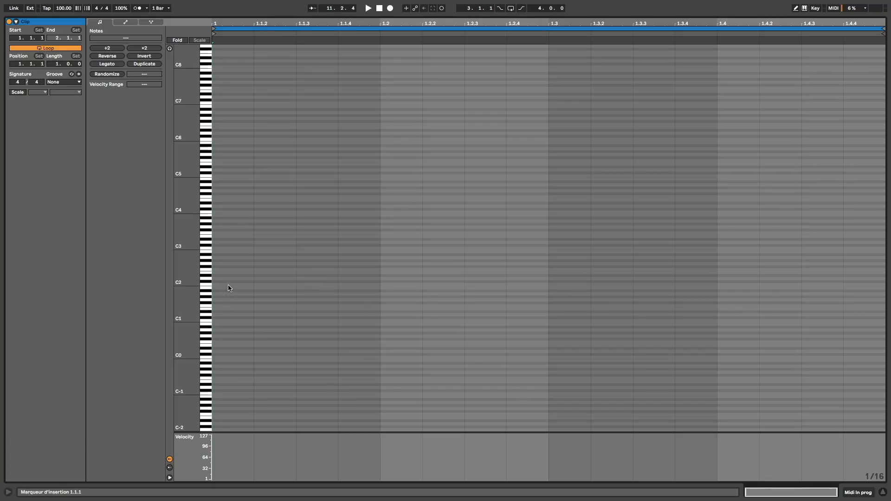
pyautogui.rightClick(315, 266)
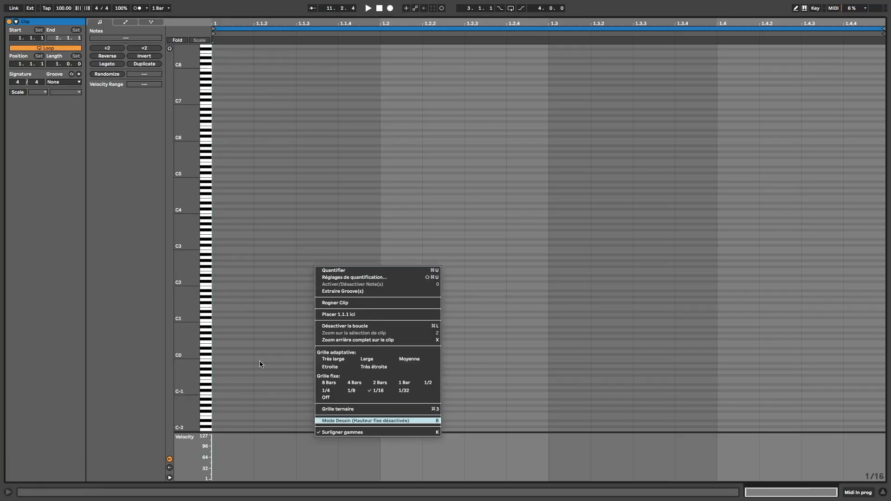
pyautogui.click(320, 409)
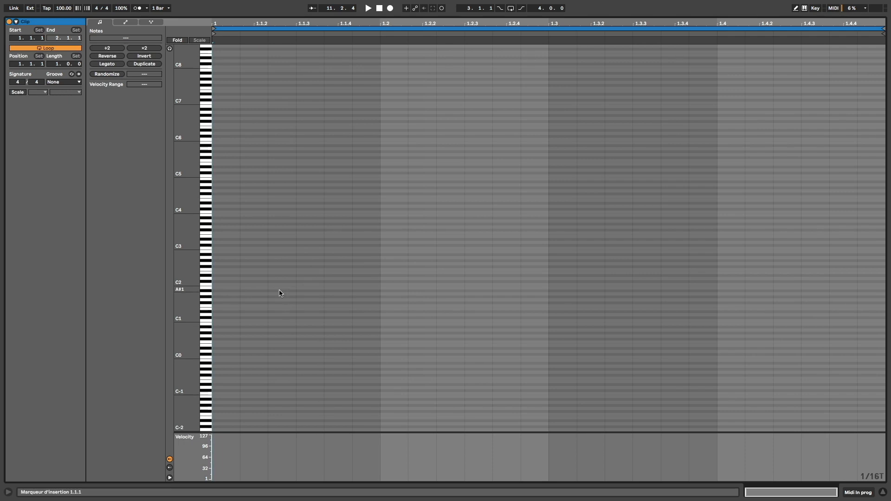
# Fill the one-bar clip with an irregular pattern of nine B1 notes of varying length and spacing on the 1/16T grid
pyautogui.doubleClick(240, 289)
pyautogui.hotkey('shift', 'Right')
pyautogui.hotkey('ctrl', 'd')
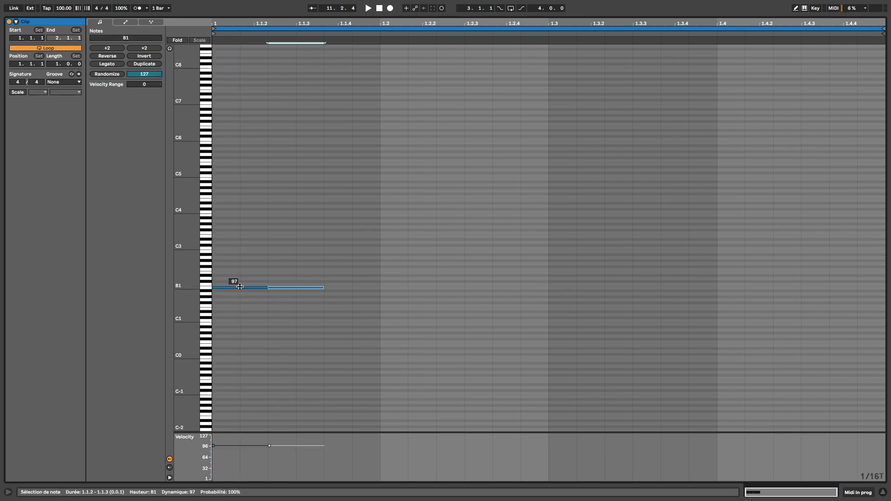
pyautogui.hotkey('ctrl', 'd')
pyautogui.hotkey('shift', 'Left')
pyautogui.hotkey('ctrl', 'd')
pyautogui.hotkey('ctrl', 'd')
pyautogui.press('Right')
pyautogui.press('Right')
pyautogui.press('Left')
pyautogui.press('Left')
pyautogui.hotkey('ctrl', 'd')
pyautogui.press('Right')
pyautogui.press('Right')
pyautogui.hotkey('ctrl', 'd')
pyautogui.press('Right')
pyautogui.press('Right')
pyautogui.hotkey('shift', 'Right')
pyautogui.hotkey('ctrl', 'd')
pyautogui.press('Right')
pyautogui.press('Right')
pyautogui.hotkey('ctrl', 'd')
pyautogui.press('Right')
pyautogui.press('Right')
pyautogui.press('Right')
pyautogui.press('Right')
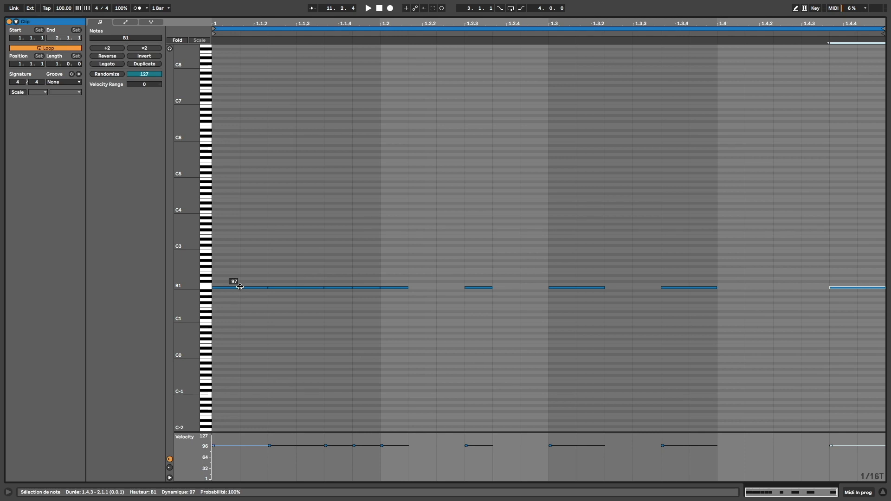
# Randomize the velocities of all the B1 notes and enlarge the velocity lane
pyautogui.click(240, 287)
pyautogui.moveTo(237, 288); pyautogui.dragTo(237, 269)
pyautogui.moveTo(295, 287)
pyautogui.mouseDown()
pyautogui.moveTo(296, 301)
pyautogui.moveTo(333, 311)
pyautogui.moveTo(365, 298)
pyautogui.mouseUp()
pyautogui.scroll(1, 332, 288)
pyautogui.moveTo(227, 316); pyautogui.dragTo(885, 226)
pyautogui.click(107, 74)
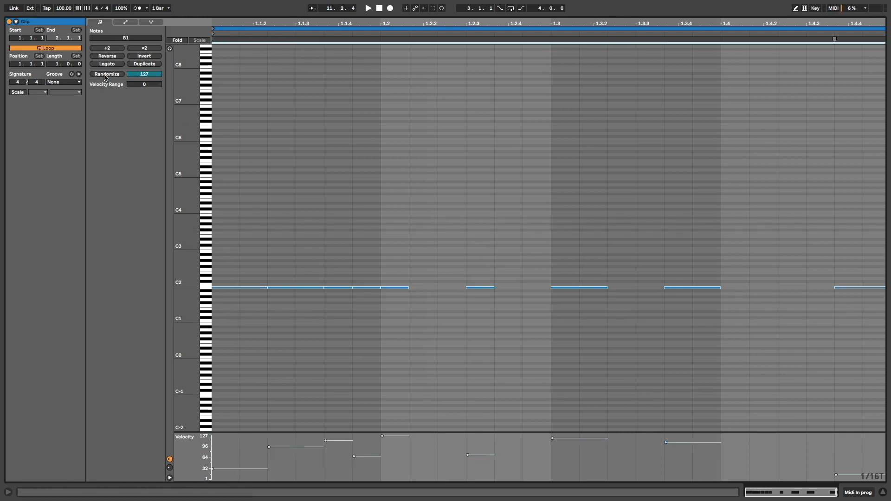
pyautogui.click(534, 392)
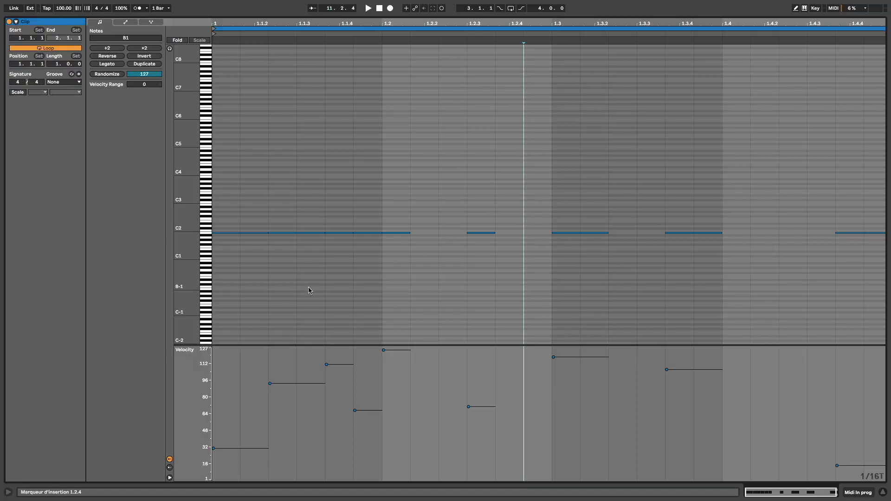
pyautogui.moveTo(255, 269); pyautogui.dragTo(801, 162)
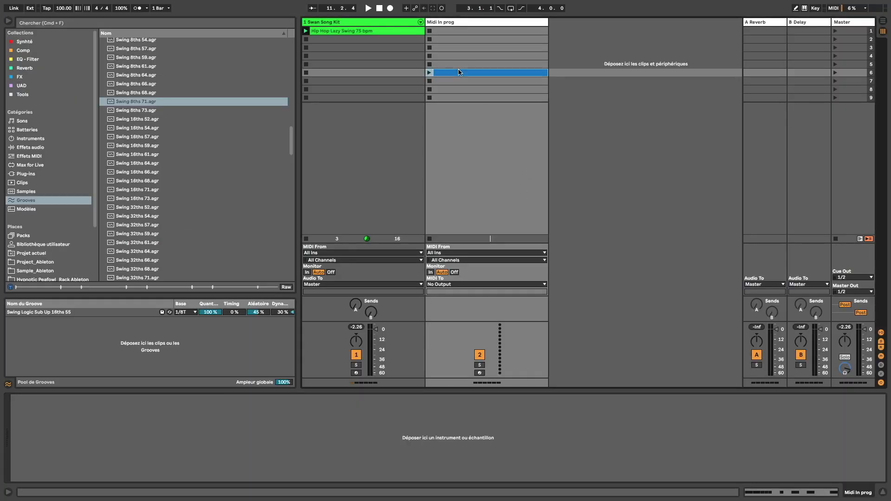
# Rename the new MIDI clip as RT and extract its groove into the Groove Pool
pyautogui.press('super+r')
pyautogui.write('RT')
pyautogui.press('Return')
pyautogui.moveTo(458, 72); pyautogui.dragTo(203, 350)
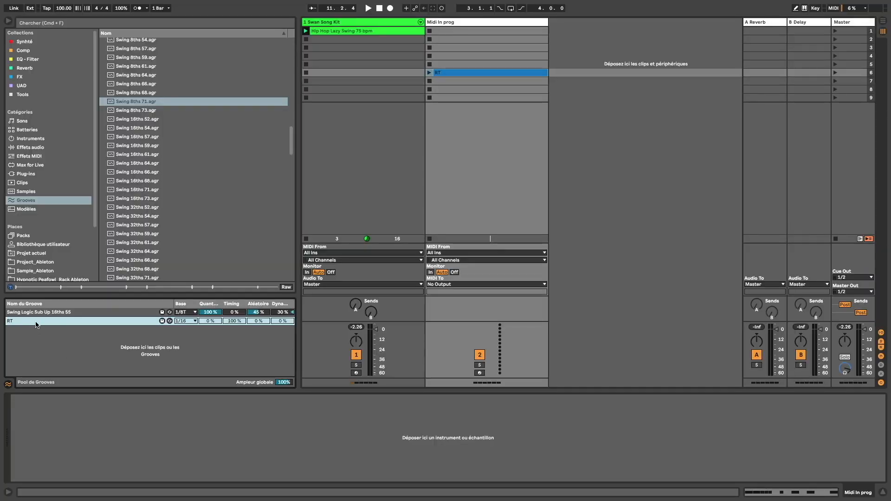
# Apply the RT groove to the Hip Hop Lazy Swing 75 bpm clip, with base 1/32, quantize 50%, timing 100%, random 56% and velocity 100%
pyautogui.moveTo(36, 325); pyautogui.dragTo(340, 34)
pyautogui.moveTo(342, 35); pyautogui.dragTo(342, 35)
pyautogui.press('space')
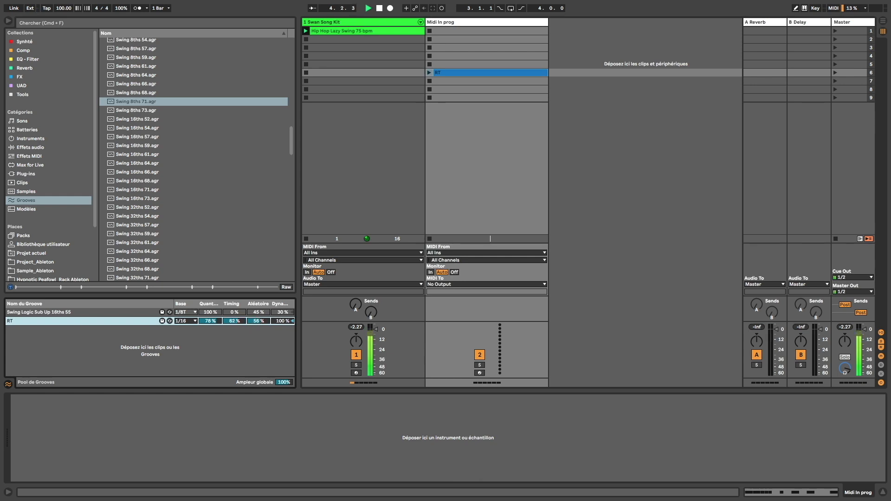
pyautogui.click(189, 320)
pyautogui.click(190, 365)
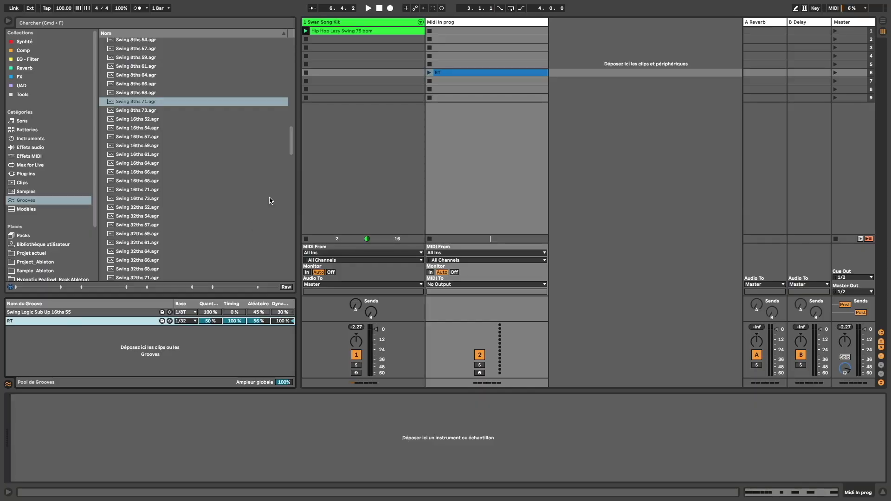
# Delete the RT clip and its groove, and apply Swing Logic Sub Up 16ths 55 to the Hip Hop Lazy Swing 75 bpm clip
pyautogui.moveTo(453, 74); pyautogui.dragTo(453, 74)
pyautogui.press('Delete')
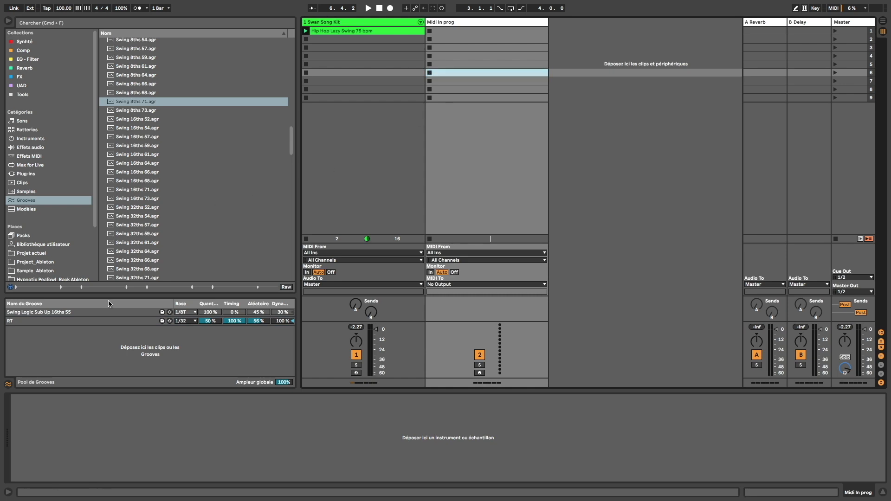
pyautogui.click(94, 322)
pyautogui.press('Delete')
pyautogui.moveTo(84, 312); pyautogui.dragTo(371, 31)
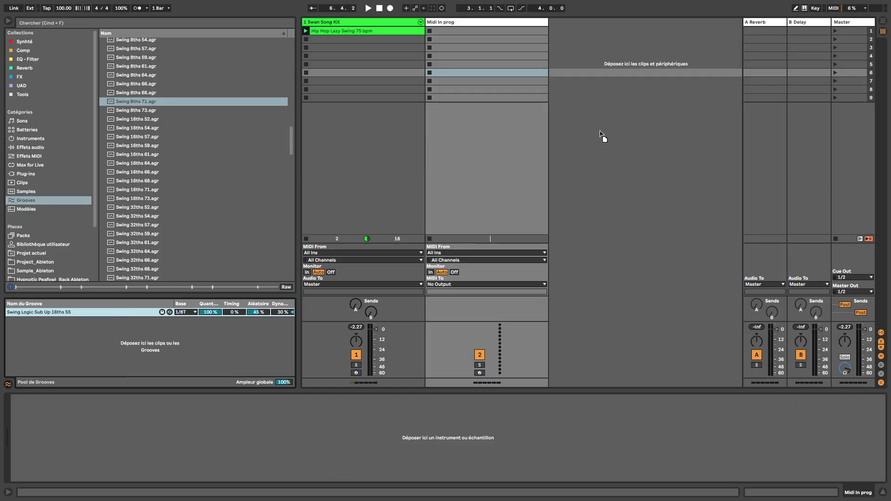
# Turn the Swing Logic Sub Up 16ths 55 groove into a clip in the MIDI track's sixth slot and raise all its note velocities to 127
pyautogui.moveTo(603, 135); pyautogui.dragTo(507, 74)
pyautogui.moveTo(507, 74); pyautogui.dragTo(507, 73)
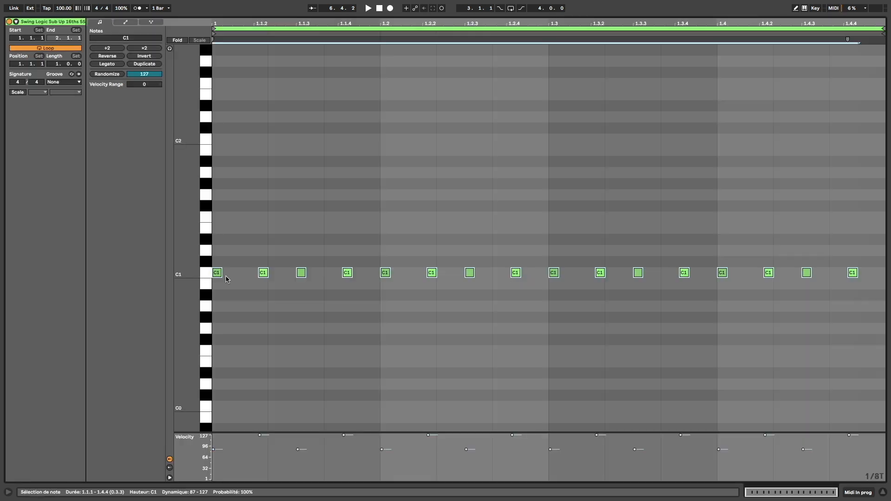
pyautogui.click(331, 340)
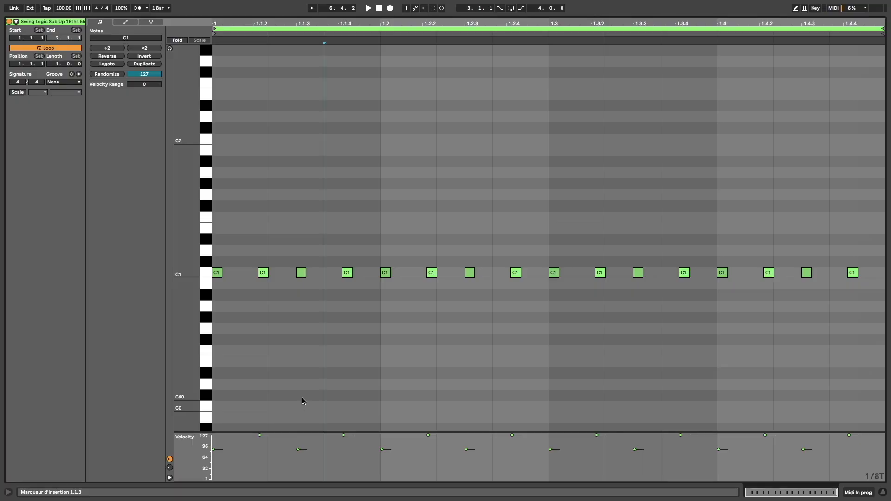
pyautogui.press('super+a')
pyautogui.moveTo(298, 451); pyautogui.dragTo(299, 435)
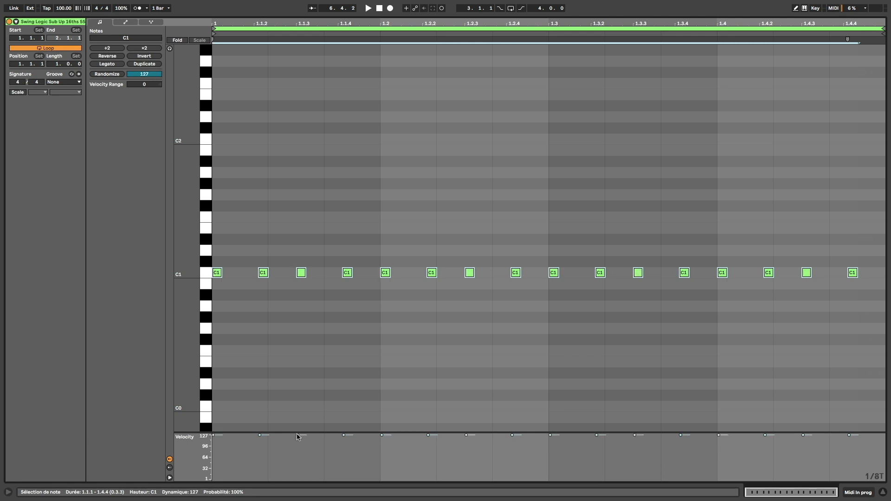
# Extract the edited clip's groove into the Groove Pool and rename it Swing Logic Sub Up 16ths 55- No DYN
pyautogui.hotkey('shift', 'Tab')
pyautogui.moveTo(456, 73); pyautogui.dragTo(166, 362)
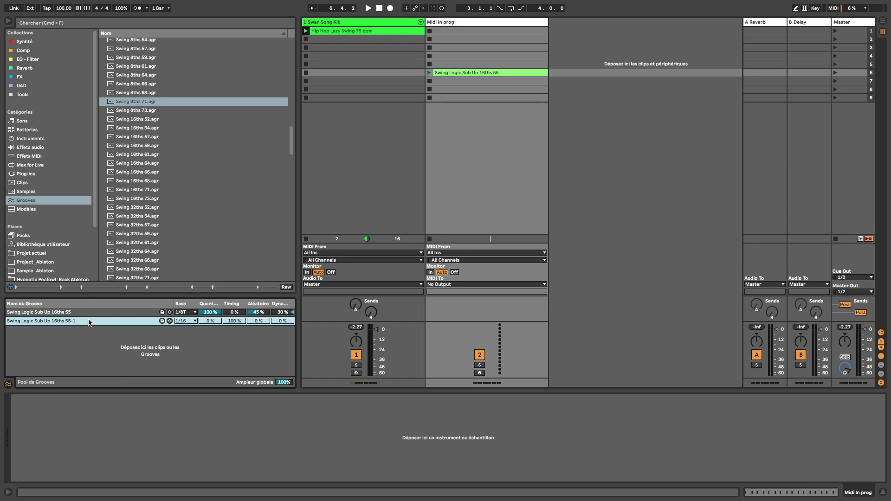
pyautogui.press('super+r')
pyautogui.press('Right')
pyautogui.write('No DYN')
pyautogui.press('Return')
# Vary the No DYN groove's velocity amount during playback, and delete that groove from the pool
pyautogui.press('space')
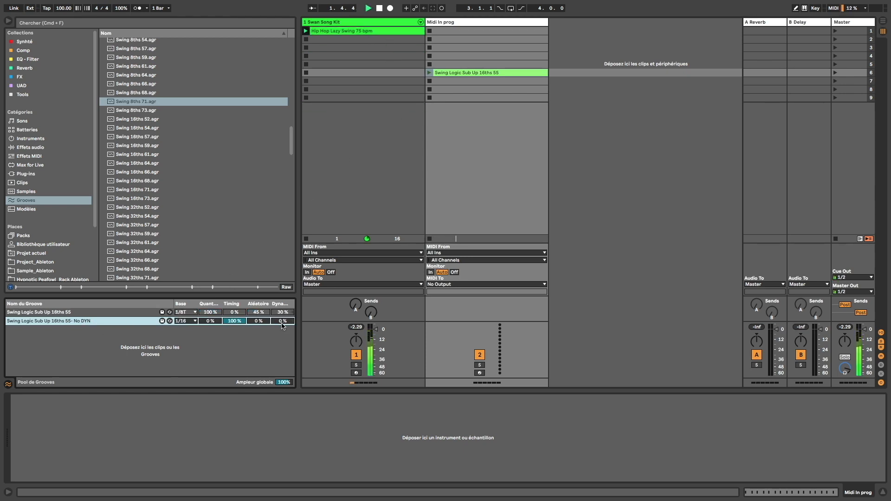
pyautogui.moveTo(280, 321); pyautogui.dragTo(279, 274)
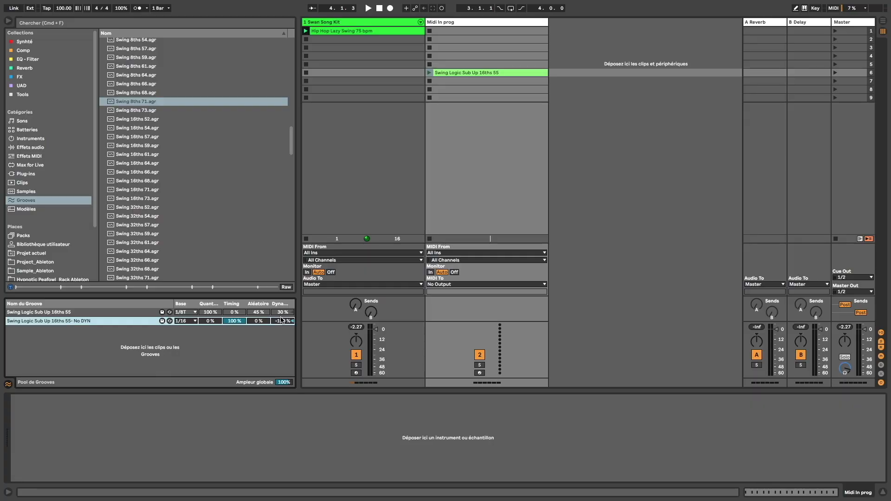
pyautogui.press('Delete')
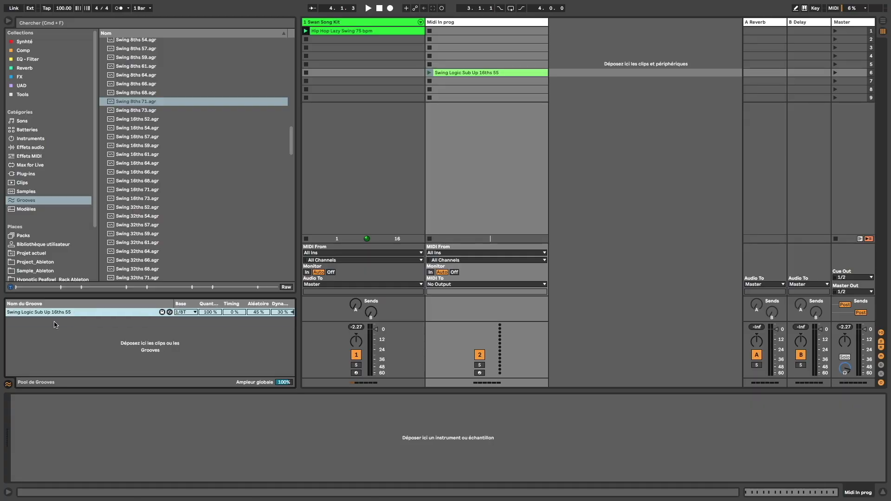
# Add an audio track, search the samples for "loop" and place Guitar Loop Abmin 160 bpm.wav in the new track's third slot
pyautogui.click(452, 22)
pyautogui.press('super+t')
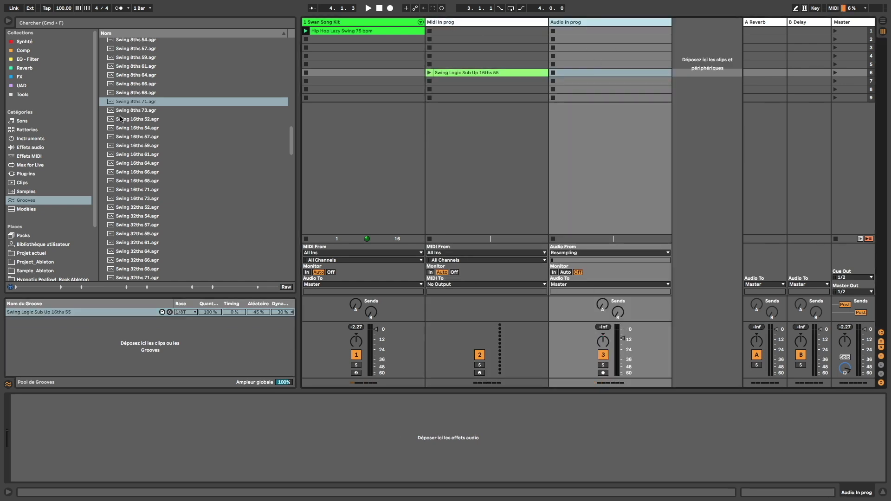
pyautogui.click(27, 191)
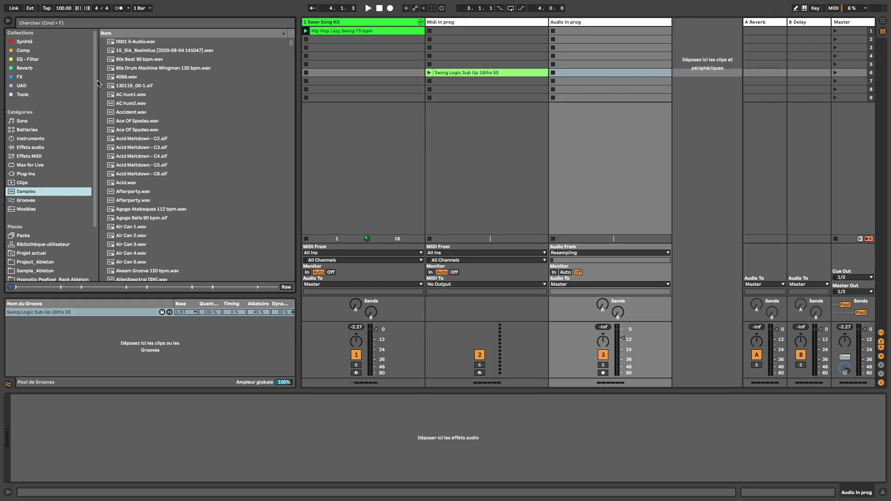
pyautogui.click(77, 23)
pyautogui.write('loop')
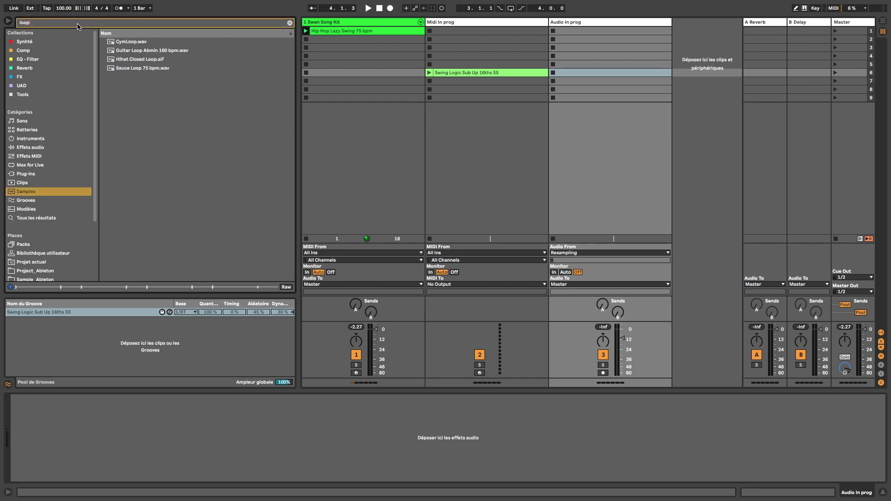
pyautogui.click(132, 59)
pyautogui.moveTo(132, 50); pyautogui.dragTo(605, 48)
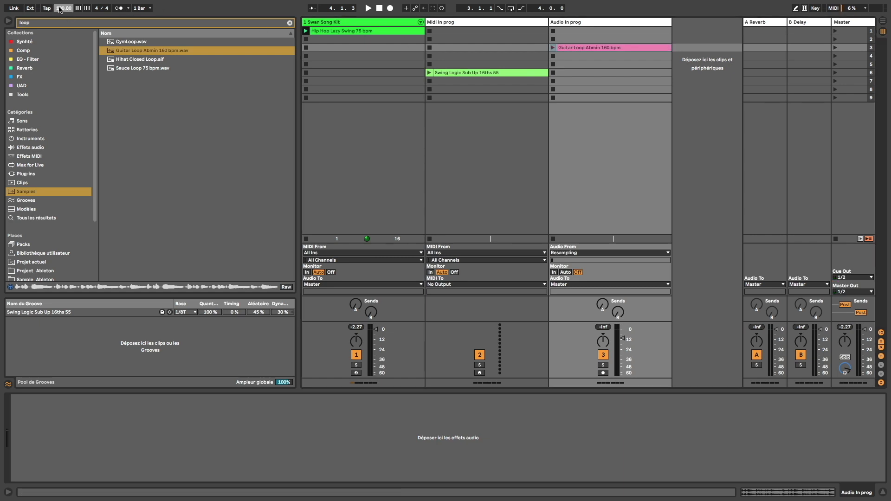
# Set the project tempo to 160 bpm, start playback and stop the drum track's clip
pyautogui.press('Return')
pyautogui.press('space')
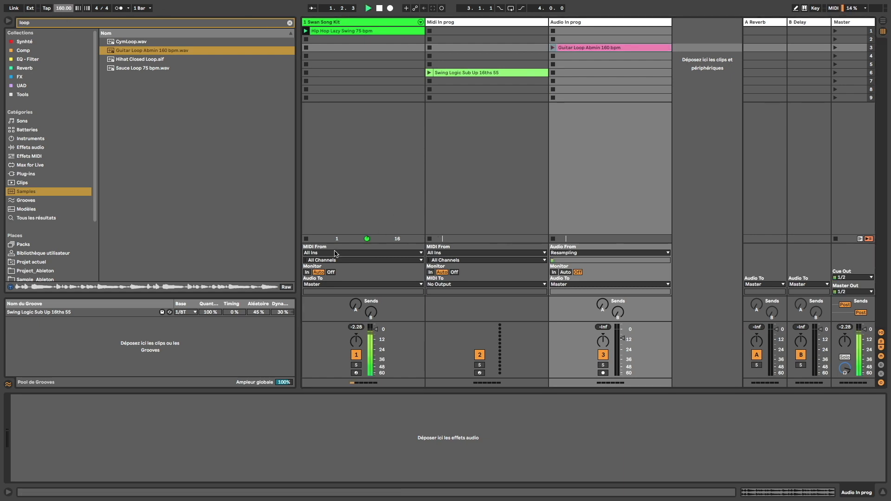
pyautogui.click(308, 239)
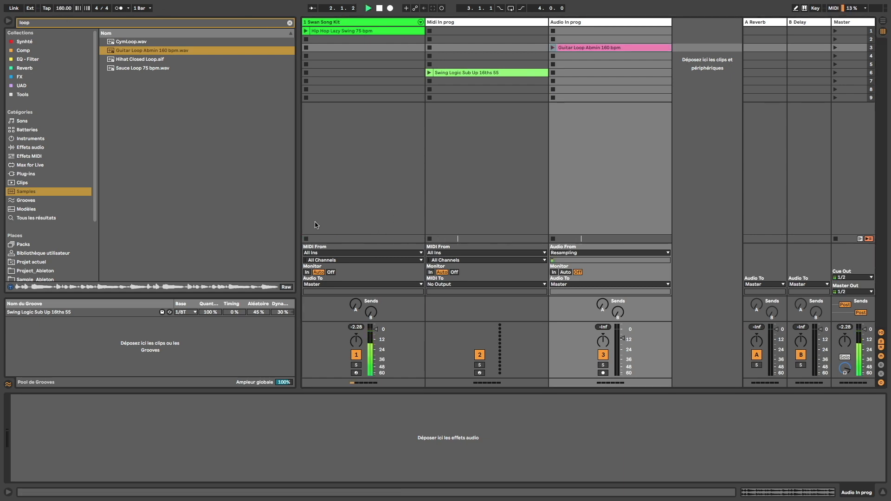
# Open the Guitar Loop Abmin 160 bpm clip and examine its waveform and transients against the grid
pyautogui.doubleClick(560, 48)
pyautogui.press('space')
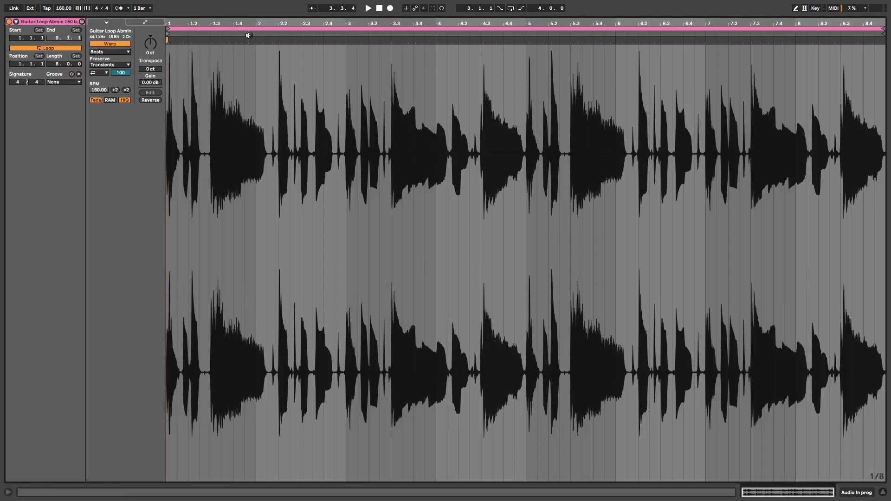
pyautogui.moveTo(179, 51); pyautogui.dragTo(885, 74)
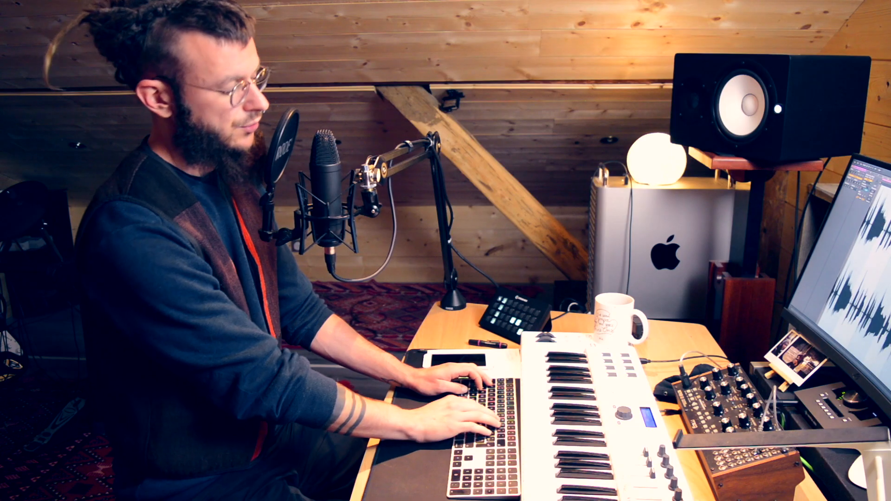
# Return to the session grid and extract the guitar loop's groove into the Groove Pool
pyautogui.press('super+i')
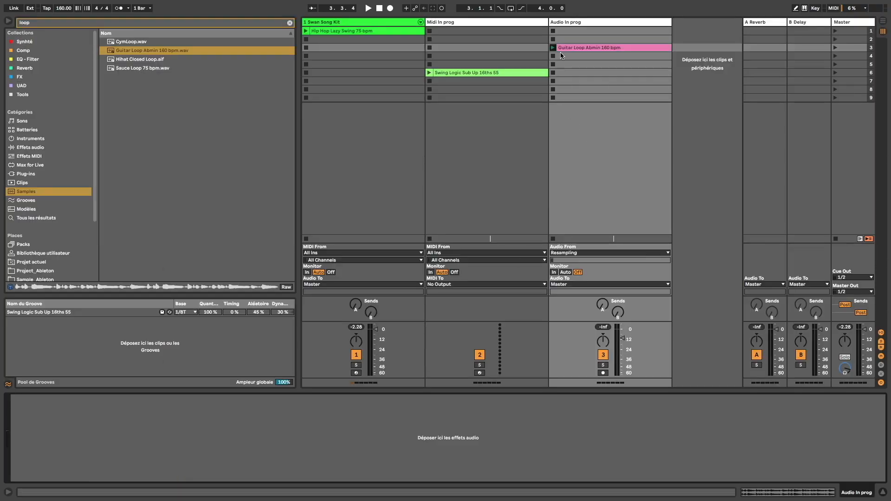
pyautogui.rightClick(564, 48)
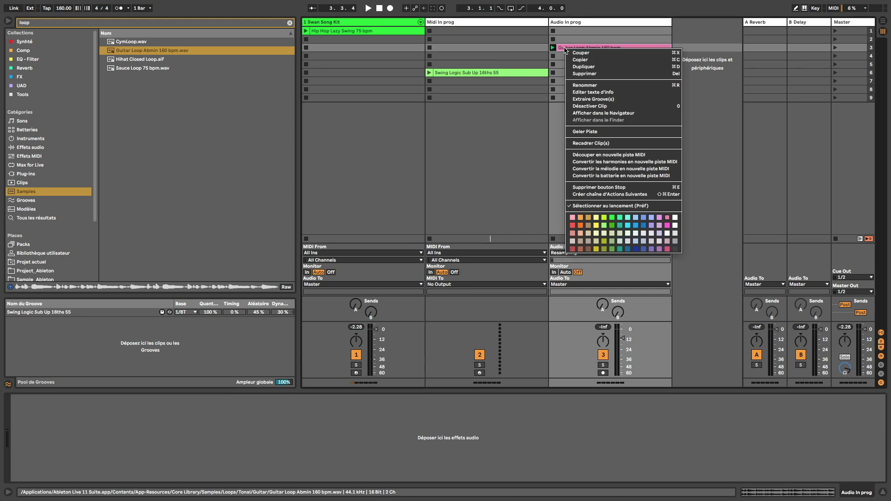
pyautogui.click(596, 99)
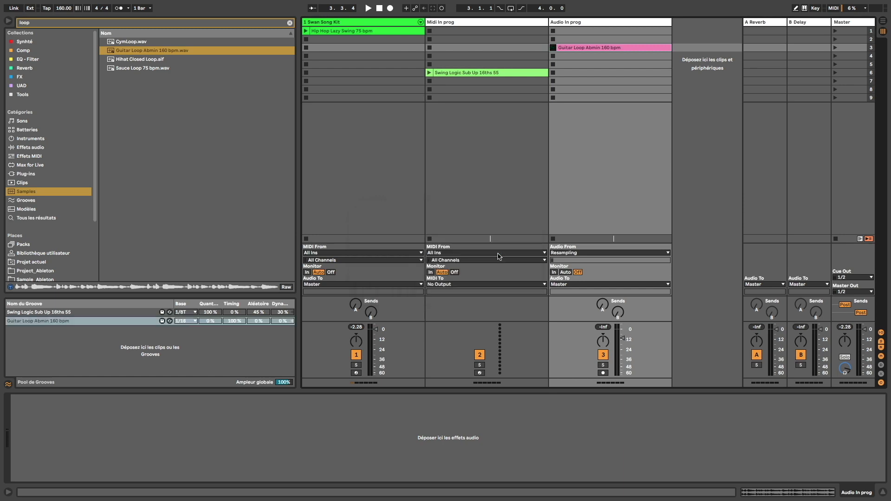
# Apply the Guitar Loop Abmin 160 bpm groove to the Hip Hop Lazy Swing 75 bpm clip and play it at 75 bpm
pyautogui.moveTo(42, 323); pyautogui.dragTo(344, 34)
pyautogui.click(306, 31)
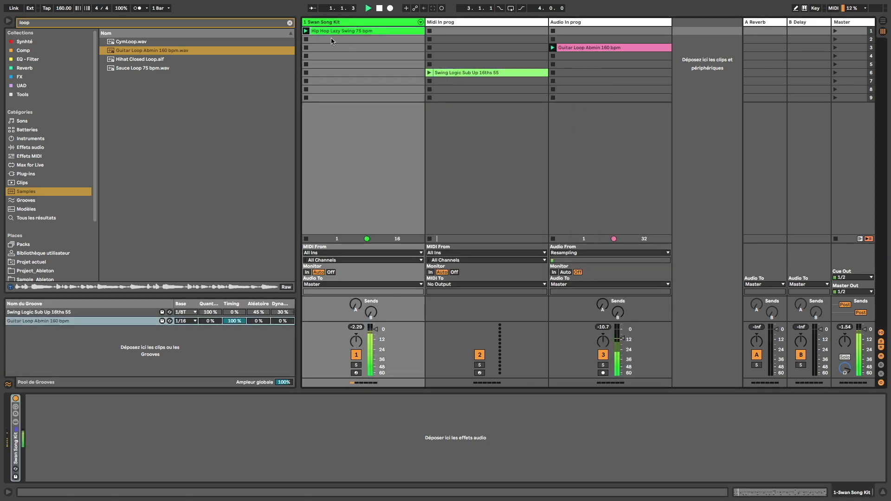
pyautogui.click(63, 9)
pyautogui.write('75')
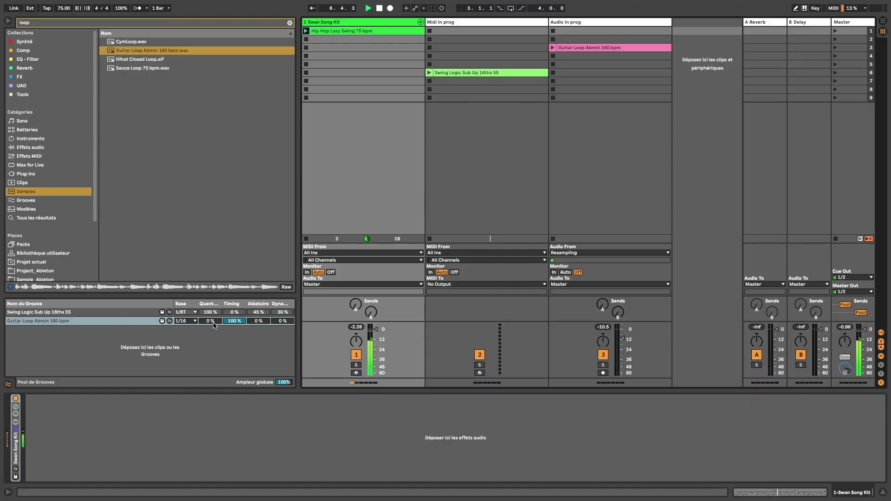
# Set the guitar loop groove's quantize to 66% and its velocity to 100%
pyautogui.moveTo(215, 324); pyautogui.dragTo(215, 307)
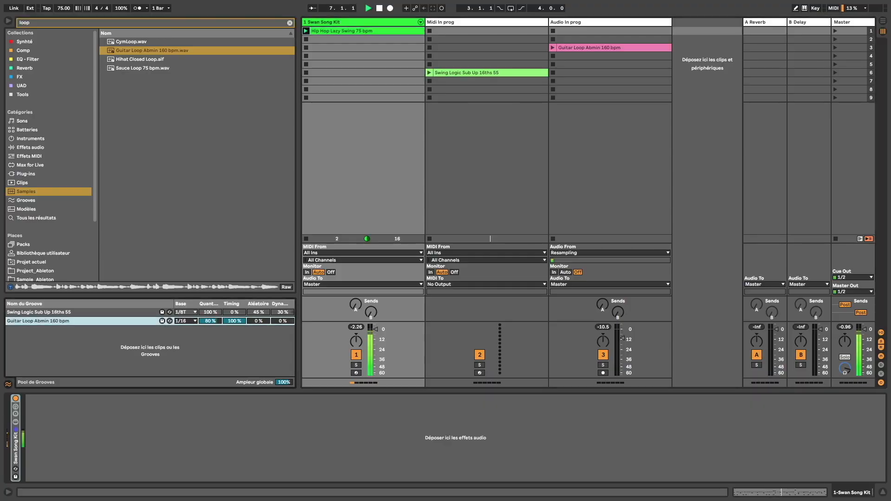
pyautogui.moveTo(273, 324); pyautogui.dragTo(273, 300)
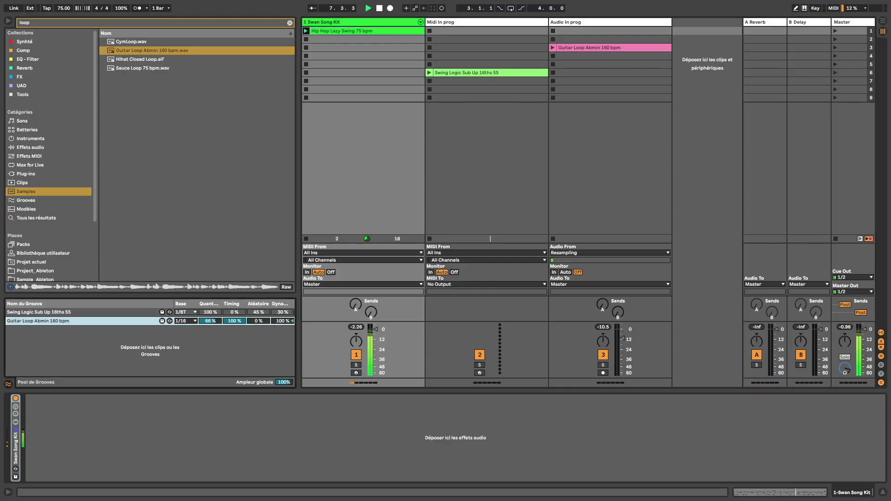